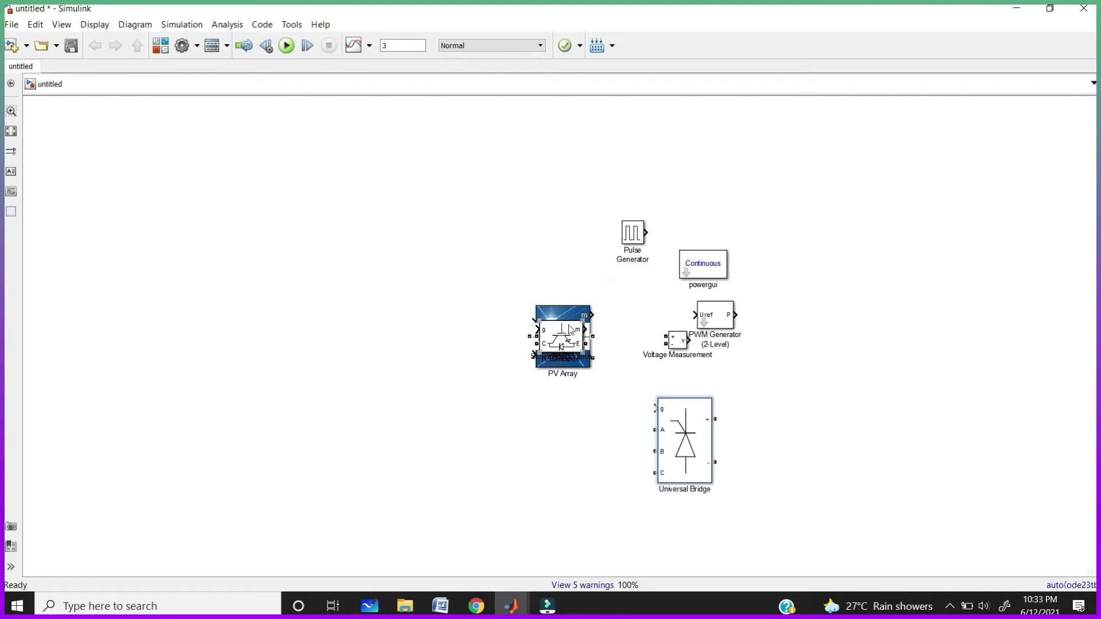
# Step: Spread the stacked blocks apart, placing the Diode and Series RLC Branch beside the Universal Bridge and the PV Array in open canvas space
pyautogui.moveTo(569, 329); pyautogui.dragTo(562, 410)
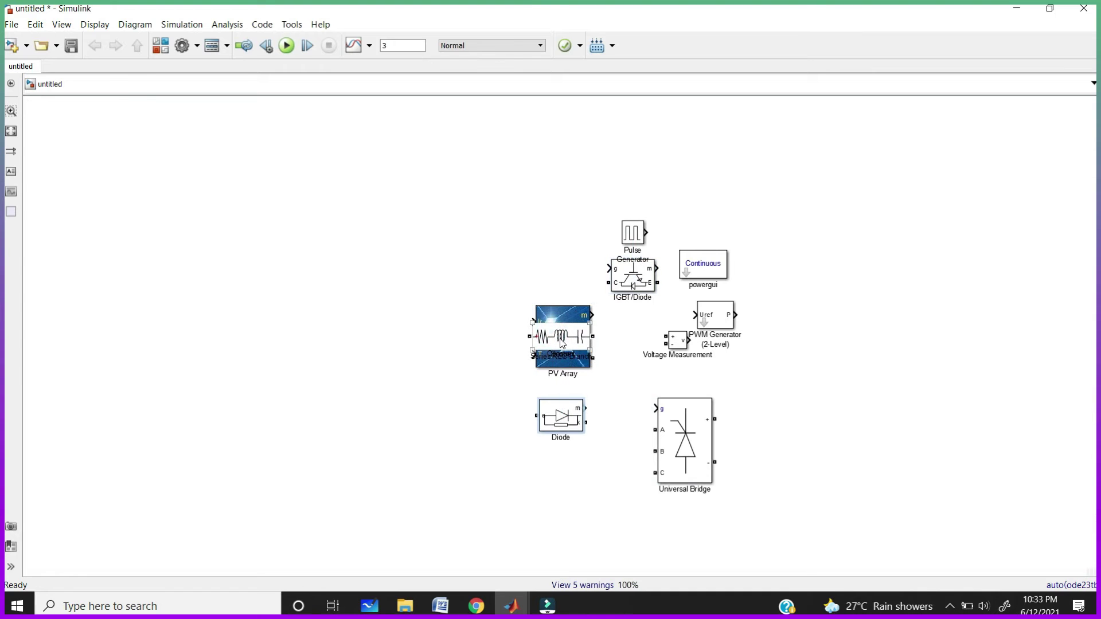
pyautogui.moveTo(560, 340); pyautogui.dragTo(611, 419)
pyautogui.moveTo(550, 319); pyautogui.dragTo(277, 229)
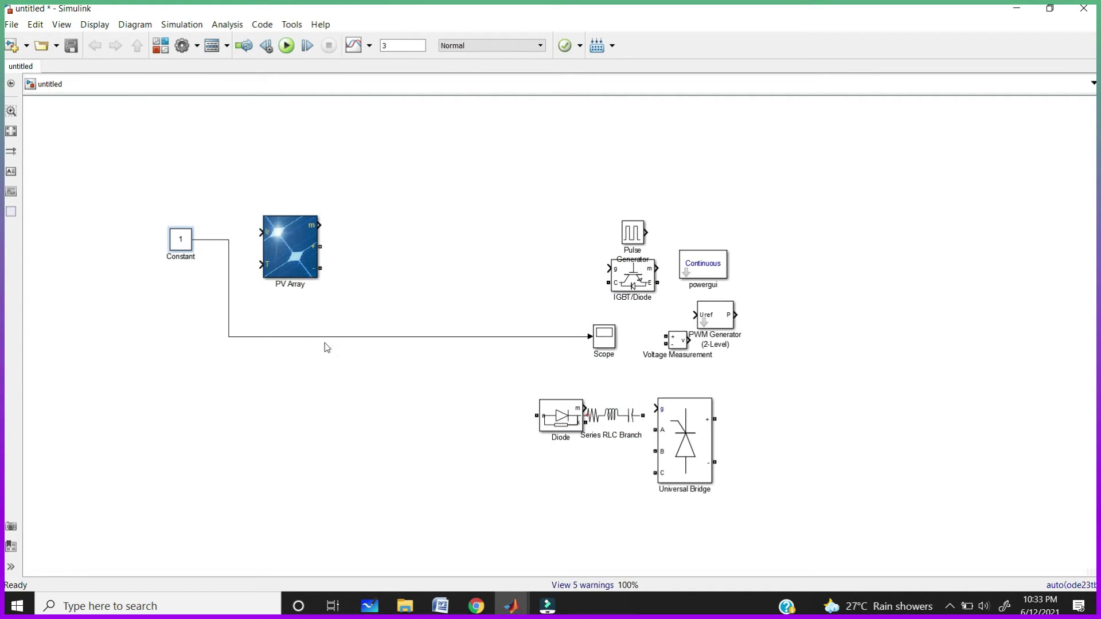
# Step: Delete the stray line between the Constant and the Scope, duplicate the Constant, and connect both Constants to the PV Array's Ir and T inputs
pyautogui.click(370, 337)
pyautogui.press('Delete')
pyautogui.moveTo(180, 239); pyautogui.dragTo(180, 268)
pyautogui.click(218, 232)
pyautogui.click(217, 265)
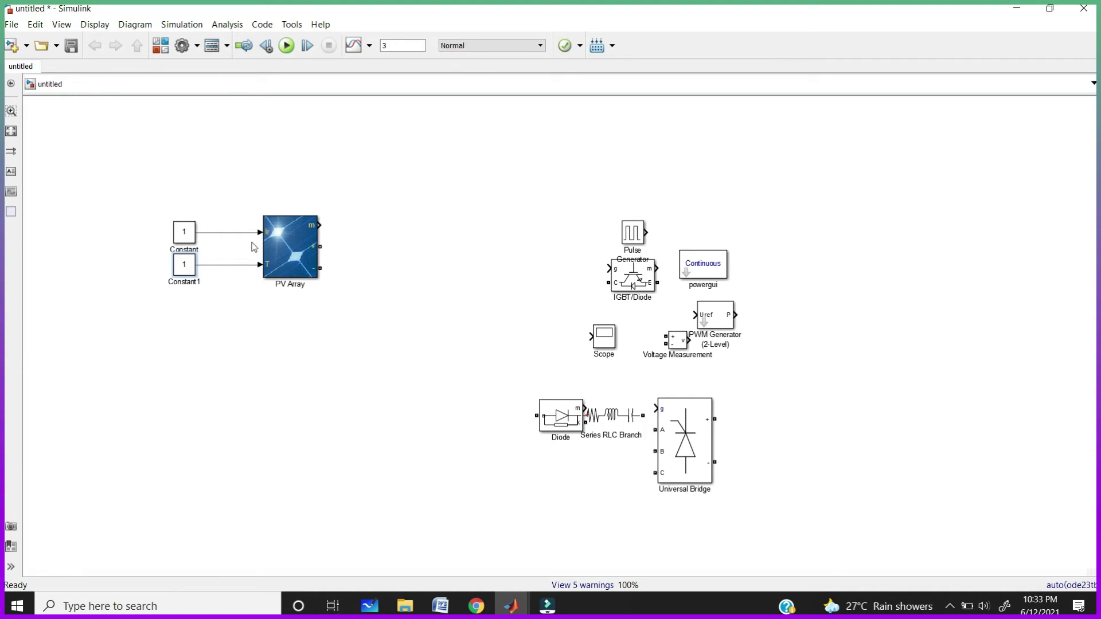
# Step: Set the irradiance Constant feeding Ir to 1500 and the temperature Constant feeding T to 25
pyautogui.scroll(5, 268, 232)
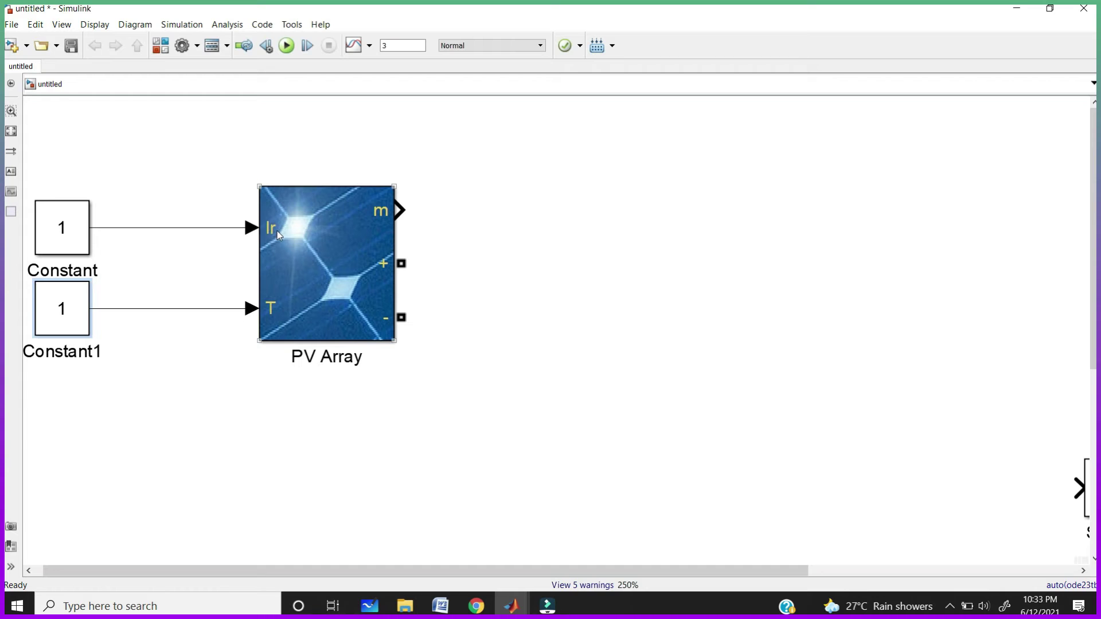
pyautogui.scroll(-5, 270, 309)
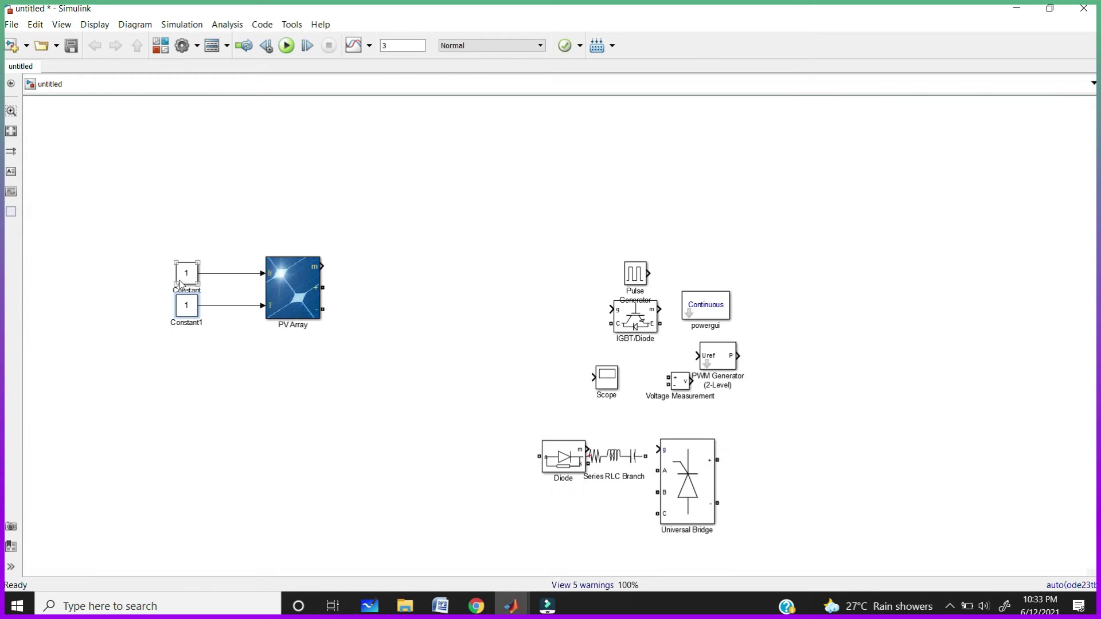
pyautogui.doubleClick(187, 273)
pyautogui.write('1500')
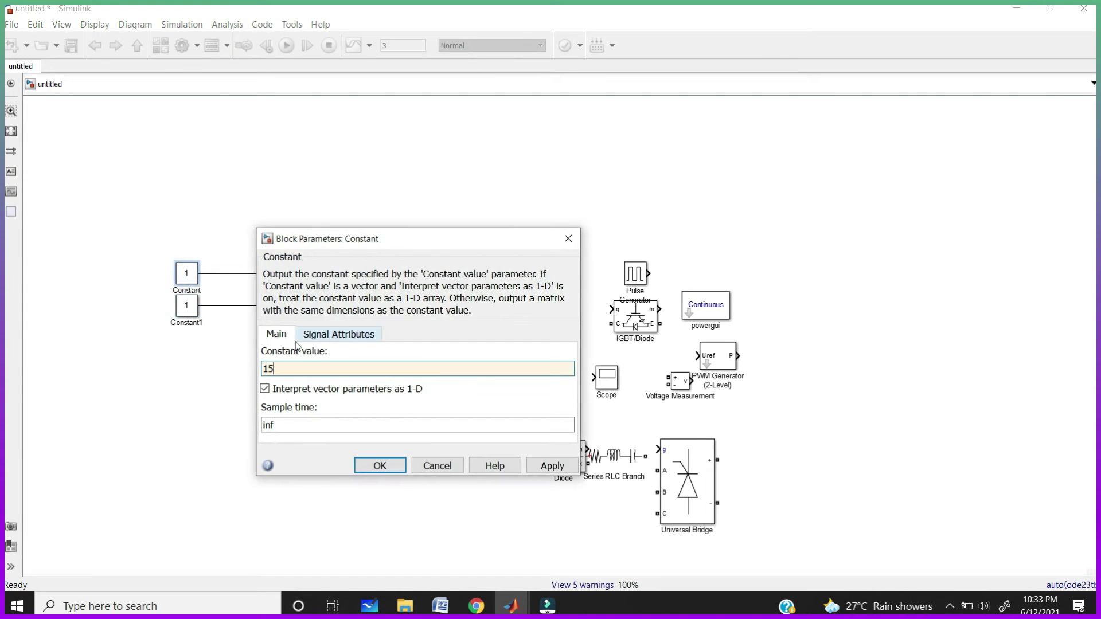
pyautogui.press('Return')
pyautogui.click(194, 309)
pyautogui.doubleClick(194, 308)
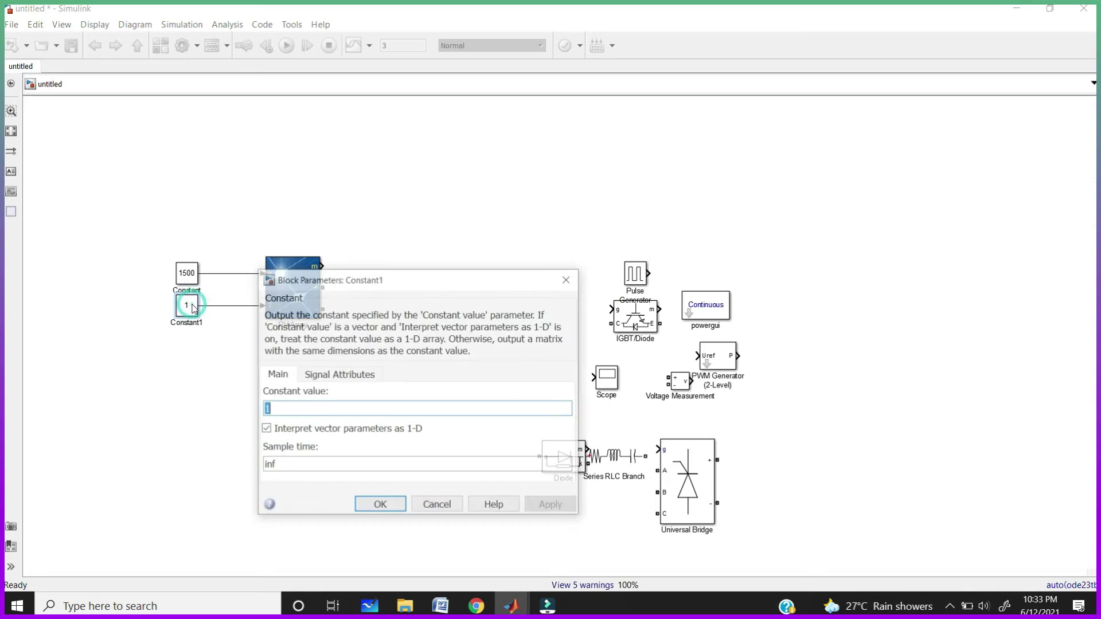
pyautogui.write('25')
pyautogui.press('Return')
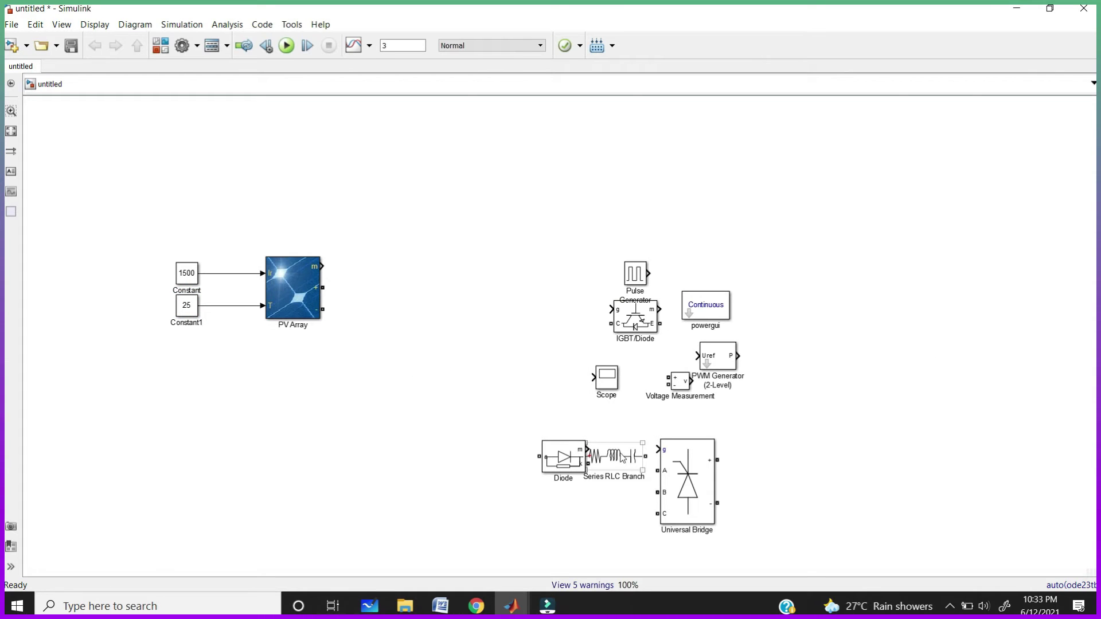
# Step: Place the Series RLC Branch vertically beside the PV Array and configure it as branch type C with a capacitance of 0.006 F
pyautogui.moveTo(610, 443); pyautogui.dragTo(447, 298)
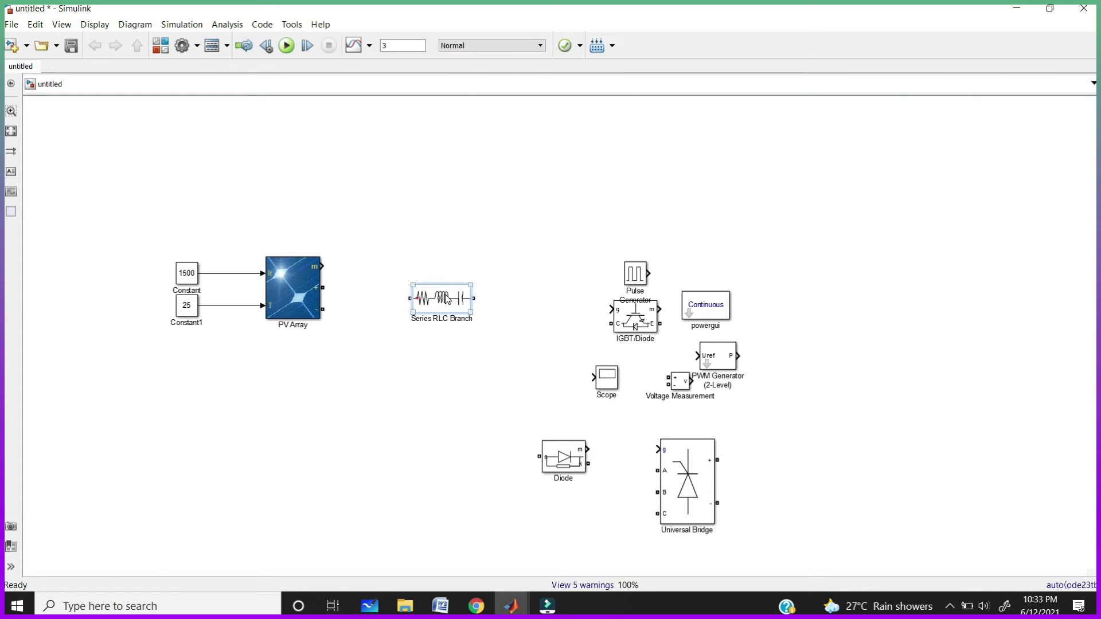
pyautogui.hotkey('ctrl', 'r')
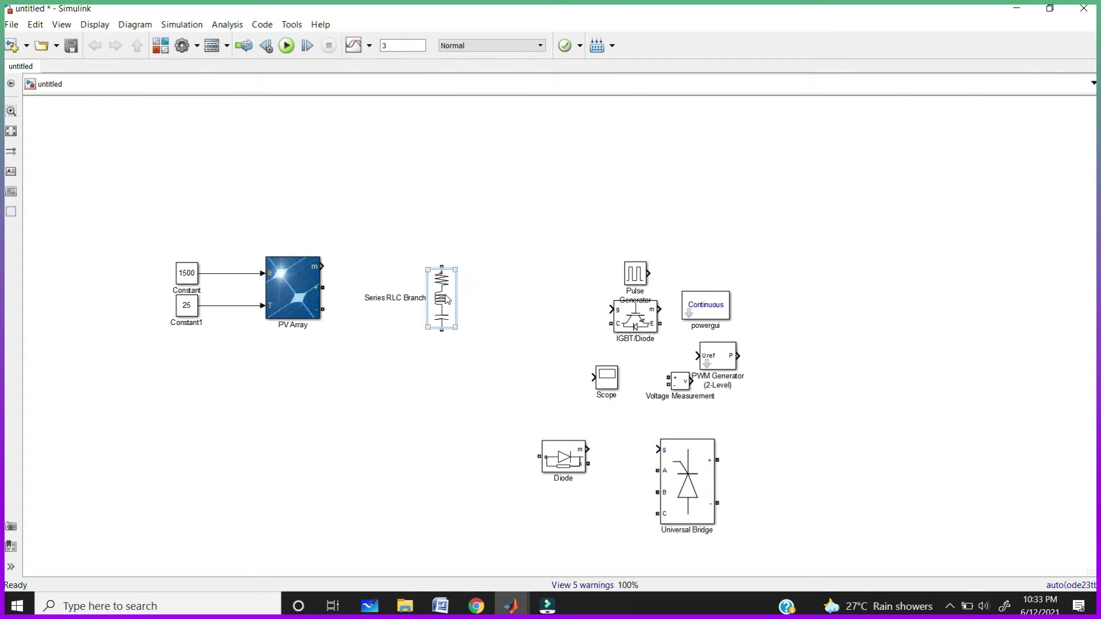
pyautogui.doubleClick(447, 293)
pyautogui.click(677, 325)
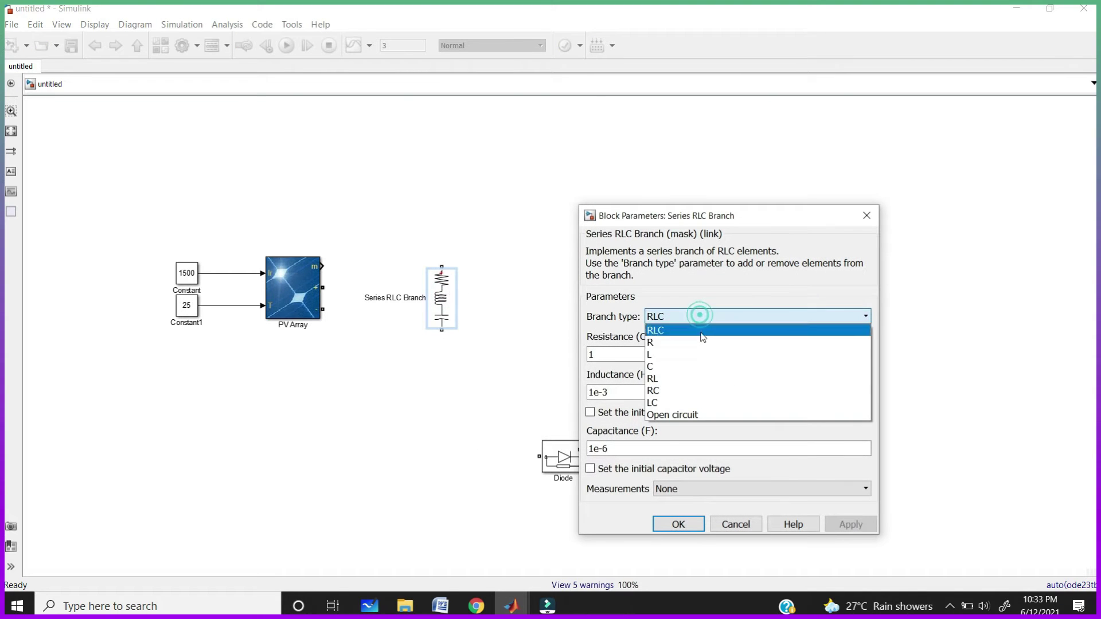
pyautogui.click(644, 360)
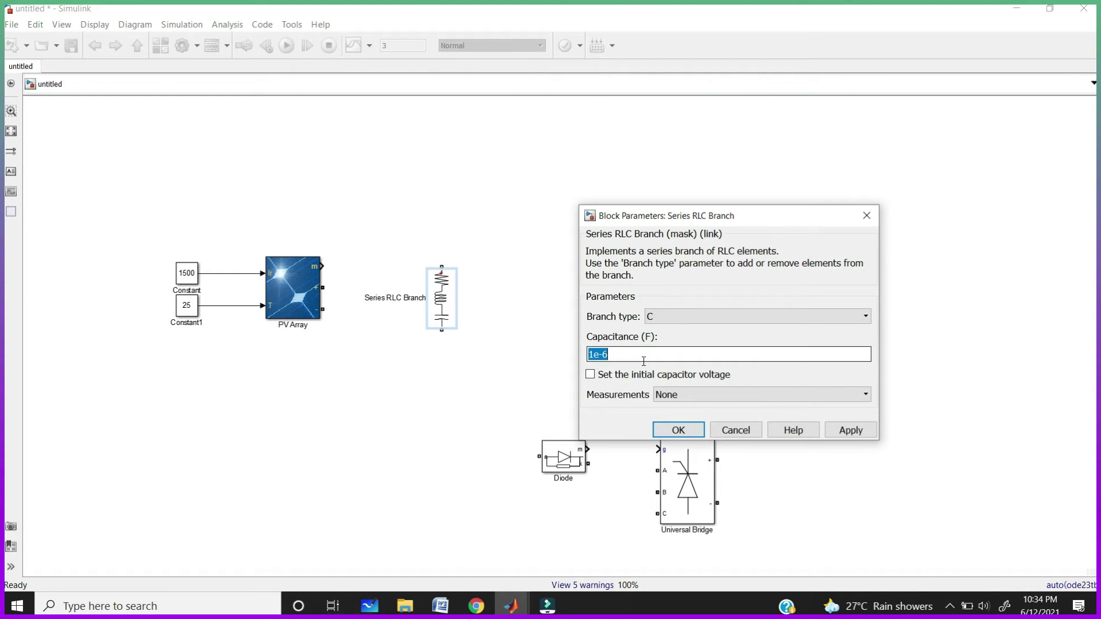
pyautogui.write('0.006')
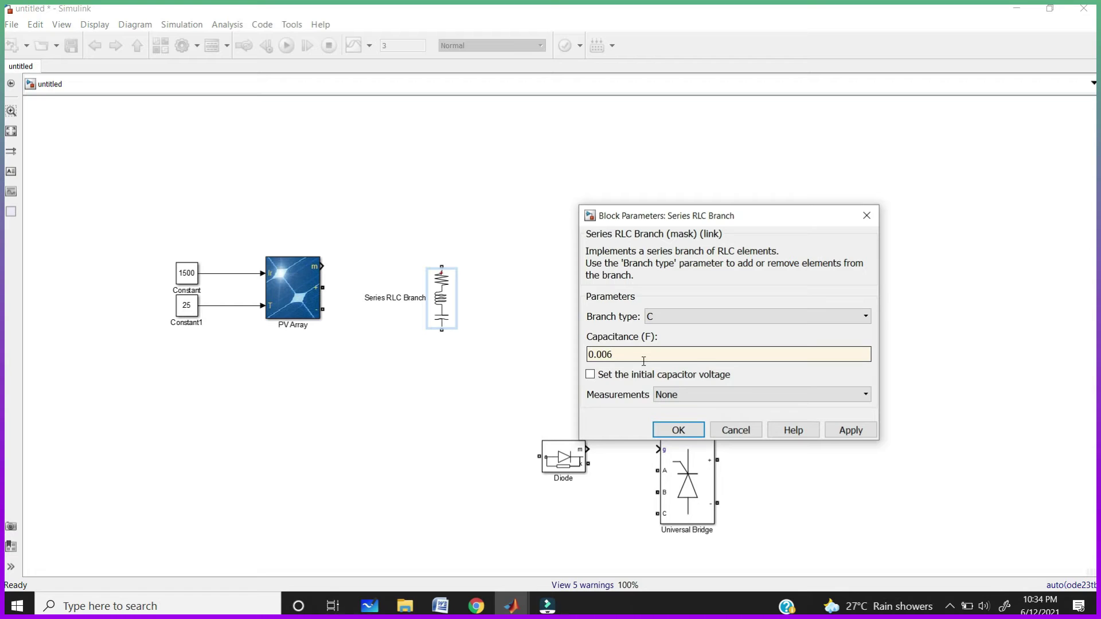
pyautogui.press('Return')
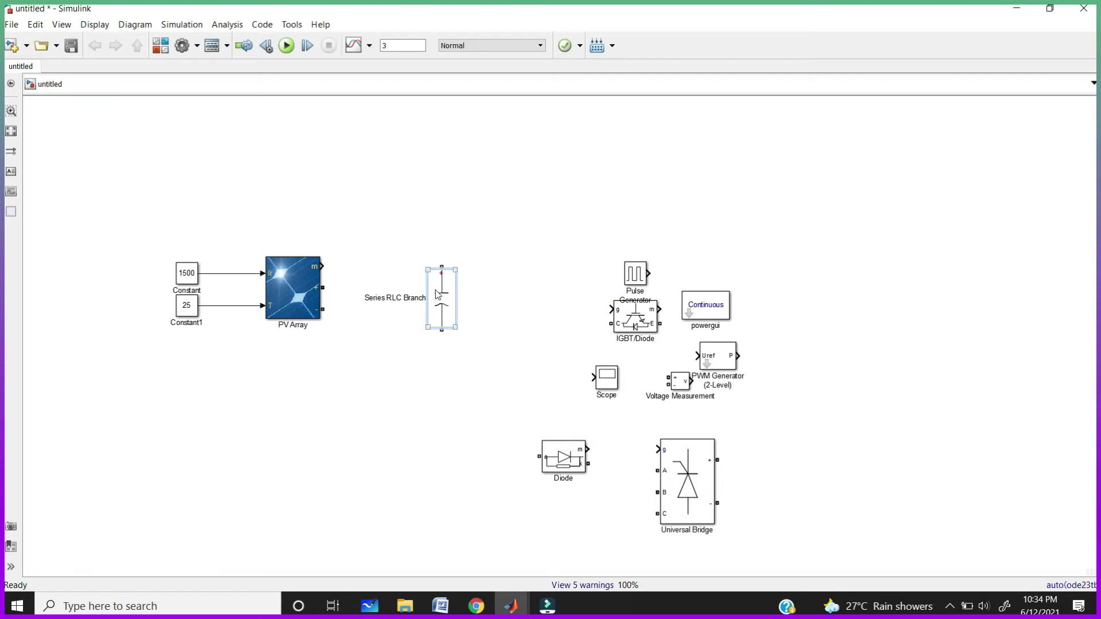
# Step: Connect the capacitor across the PV Array's positive and negative terminals
pyautogui.moveTo(406, 265); pyautogui.dragTo(323, 287)
pyautogui.moveTo(323, 309); pyautogui.dragTo(429, 305)
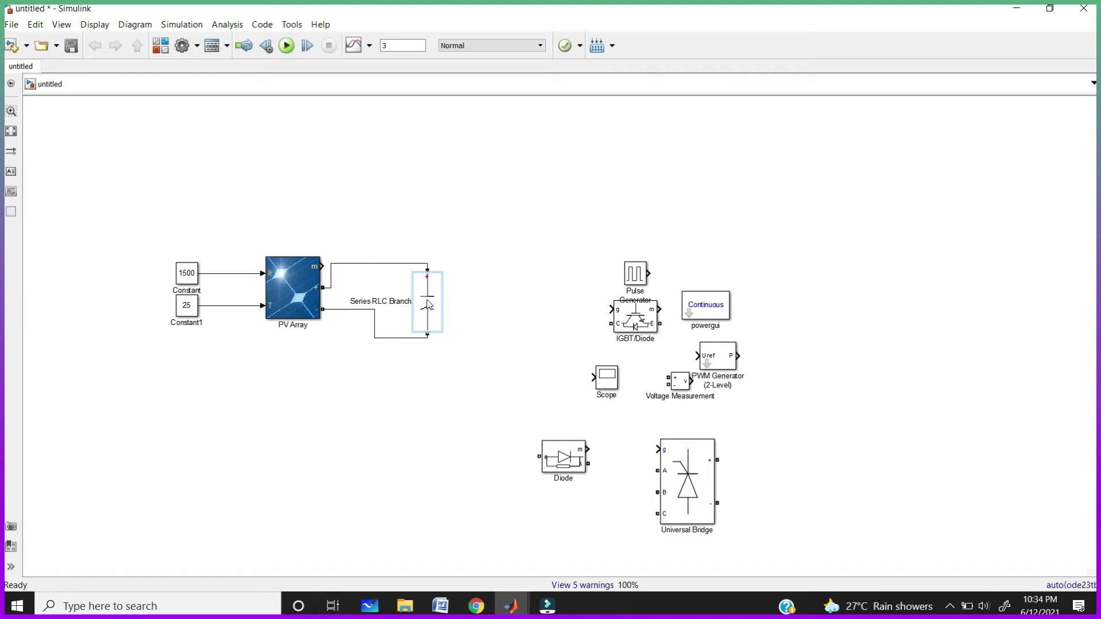
pyautogui.click(496, 221)
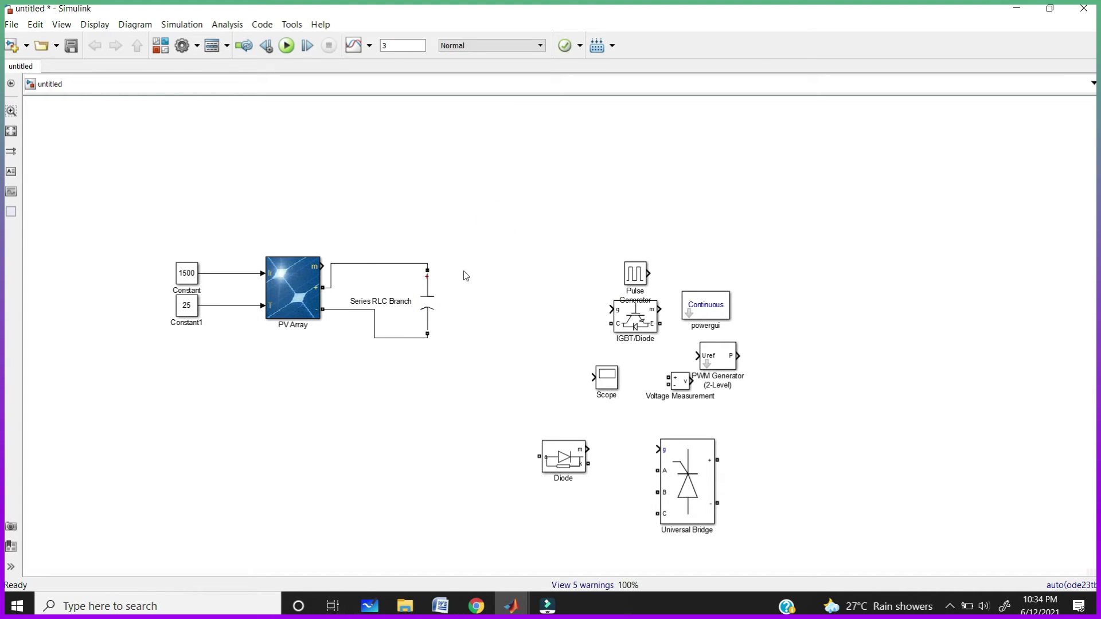
# Step: Check the boost converter sketch in Microsoft Whiteboard and return to the Simulink model
pyautogui.click(631, 312)
pyautogui.click(370, 604)
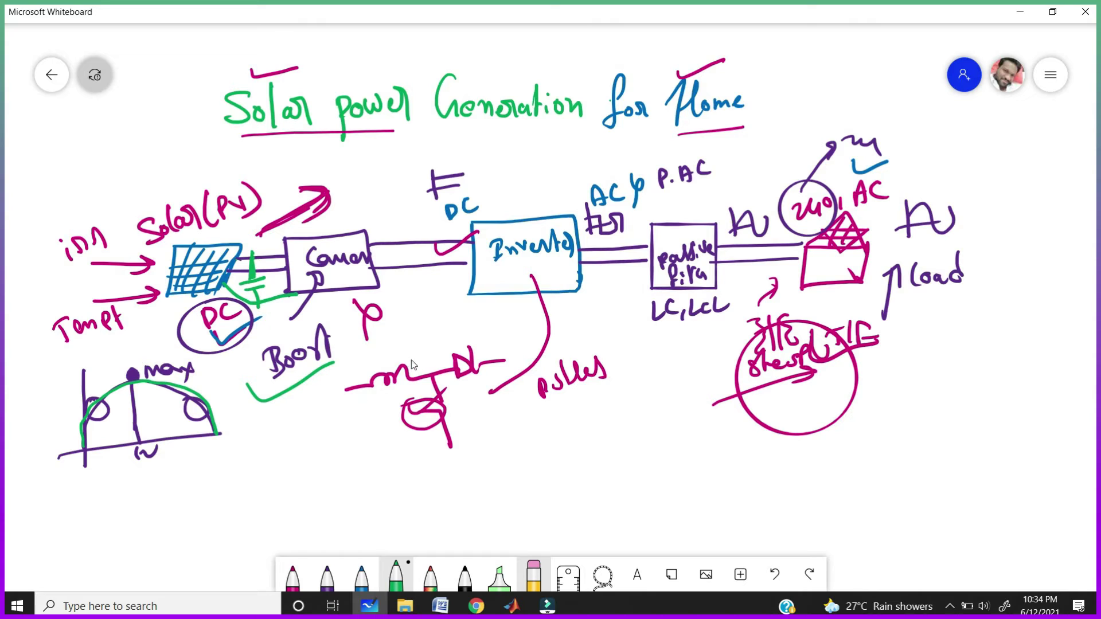
pyautogui.hotkey('alt', 'Tab')
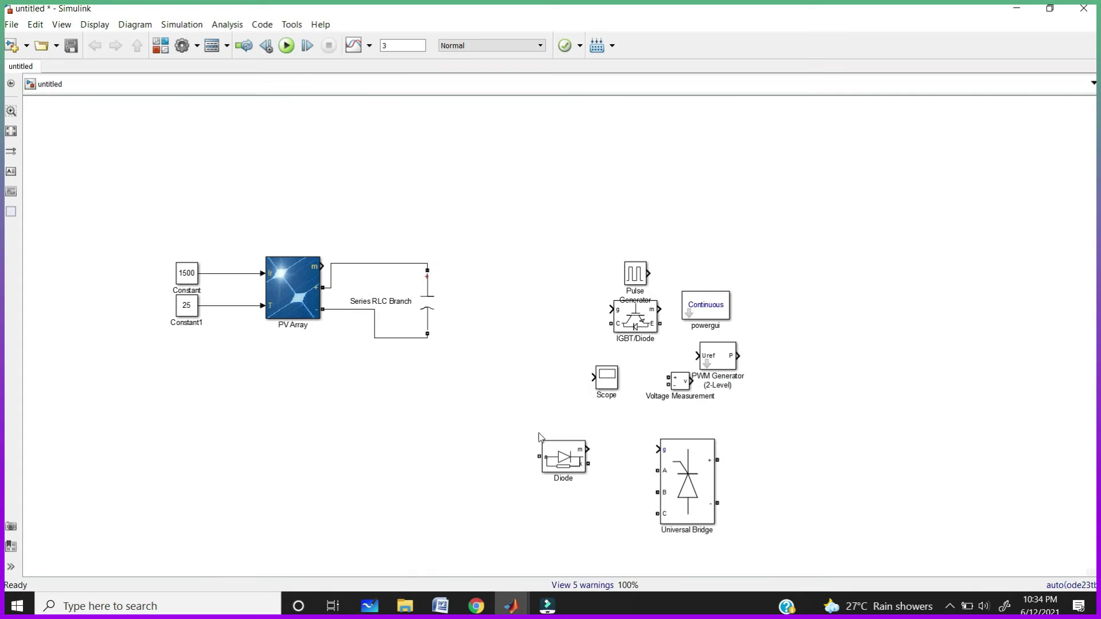
# Step: Duplicate the capacitor, rotate the copy horizontally, and make it a 0.02 H inductor (branch type L) in series with the positive line
pyautogui.moveTo(433, 300); pyautogui.dragTo(484, 287)
pyautogui.hotkey('ctrl', 'r')
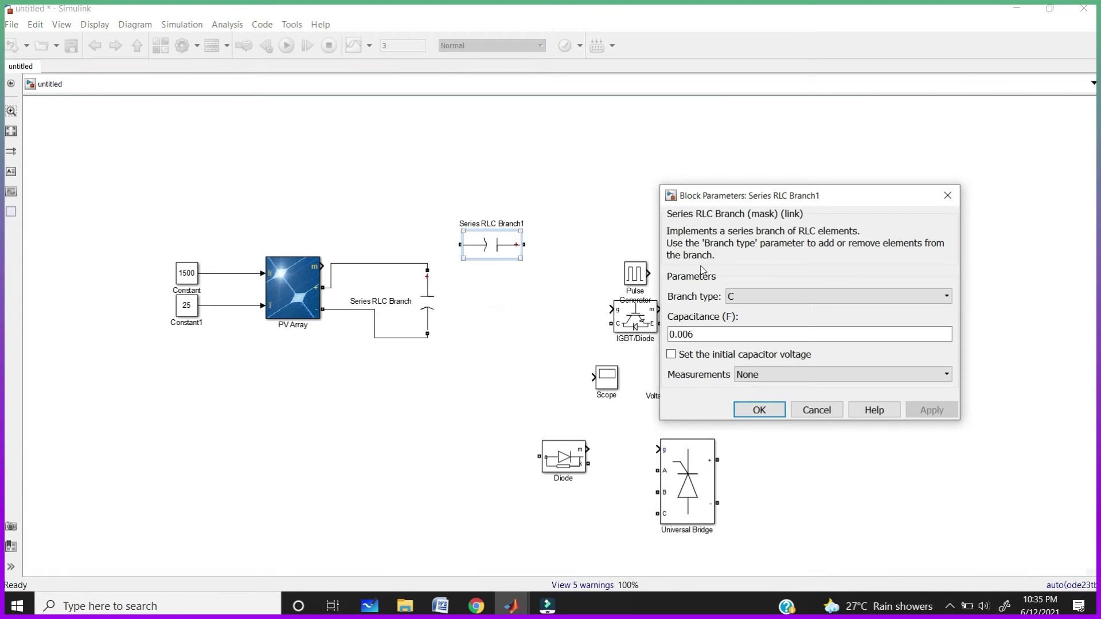
pyautogui.click(800, 297)
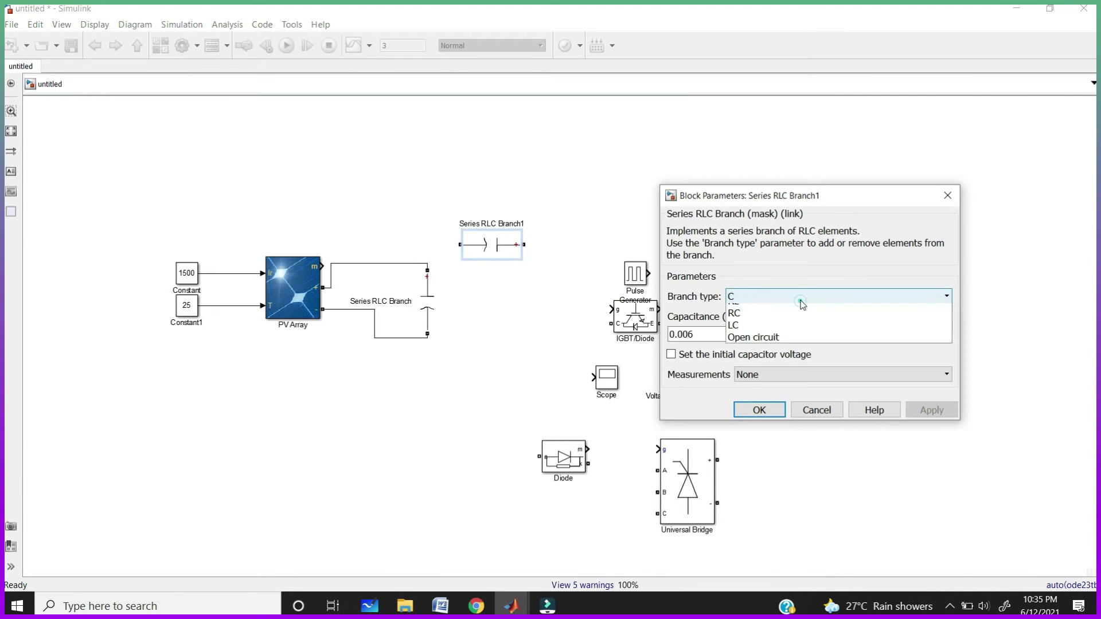
pyautogui.click(739, 336)
pyautogui.doubleClick(708, 337)
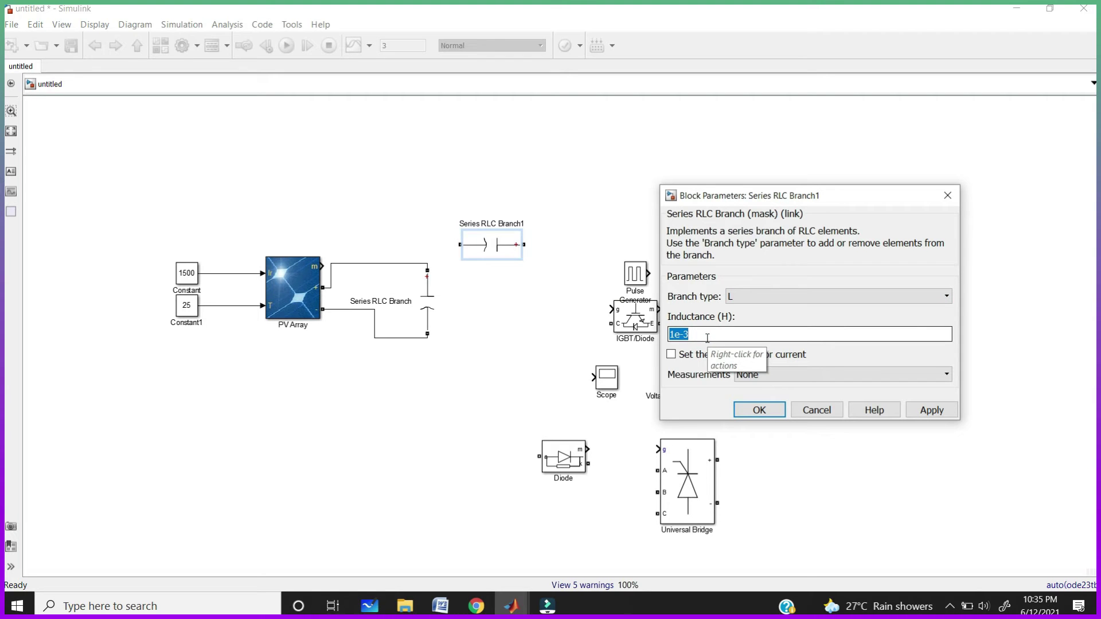
pyautogui.write('0.02')
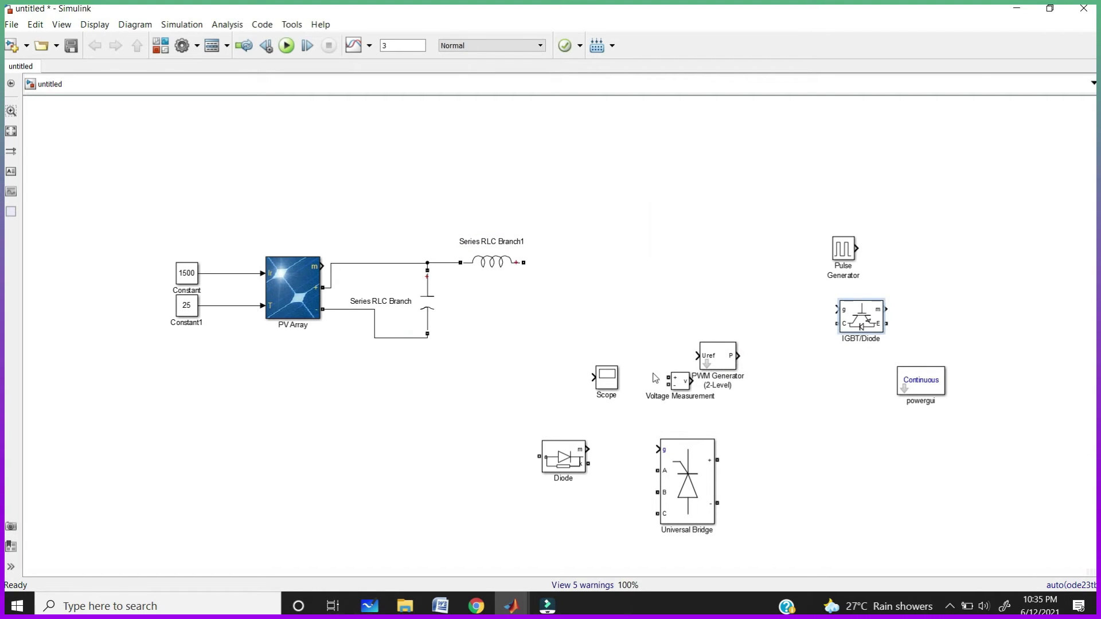
# Step: Connect the Diode after the inductor and the rotated IGBT/Diode between the inductor output and the negative line
pyautogui.moveTo(554, 459); pyautogui.dragTo(572, 265)
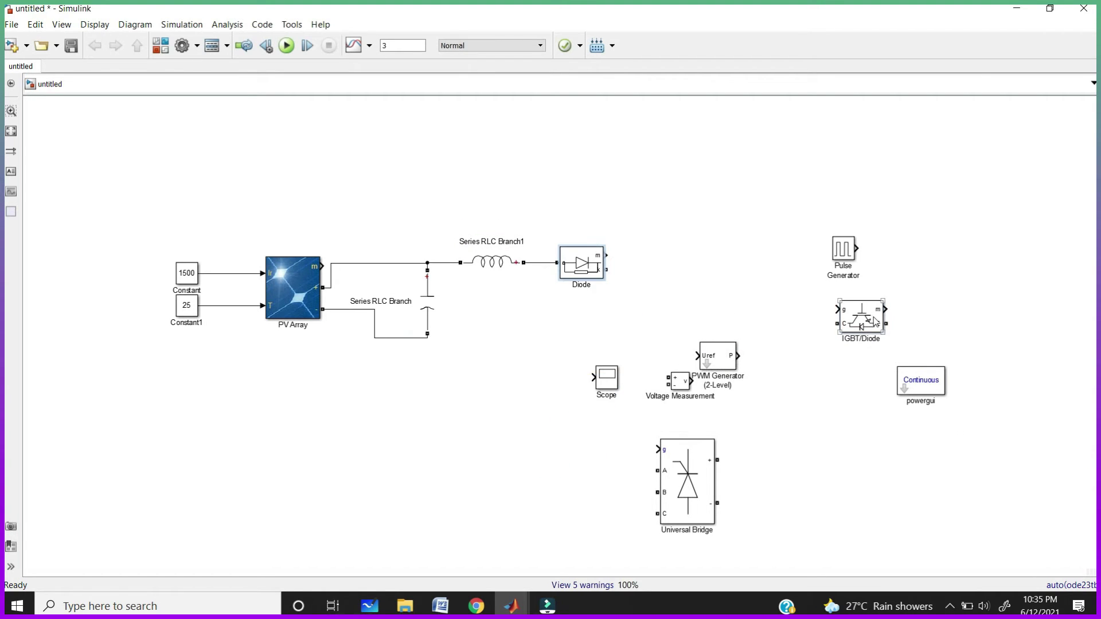
pyautogui.moveTo(863, 323); pyautogui.dragTo(549, 339)
pyautogui.hotkey('ctrl', 'r')
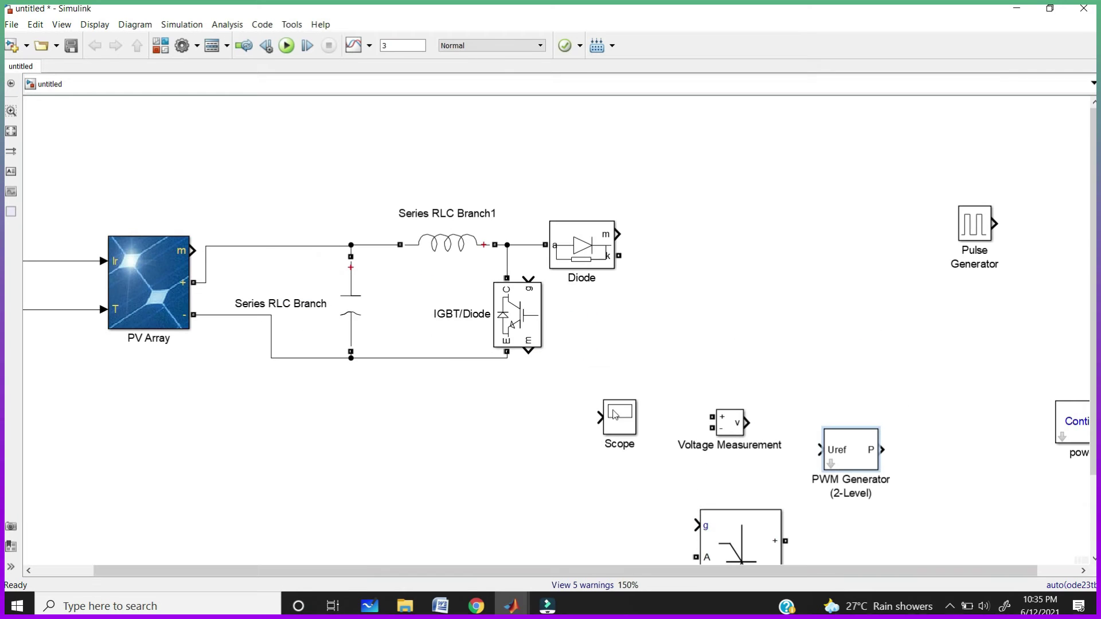
# Step: Copy the input capacitor to the output side and connect it between the Diode's cathode and the negative line
pyautogui.moveTo(351, 303); pyautogui.dragTo(727, 309)
pyautogui.moveTo(727, 269); pyautogui.dragTo(619, 256)
pyautogui.moveTo(727, 315); pyautogui.dragTo(727, 288)
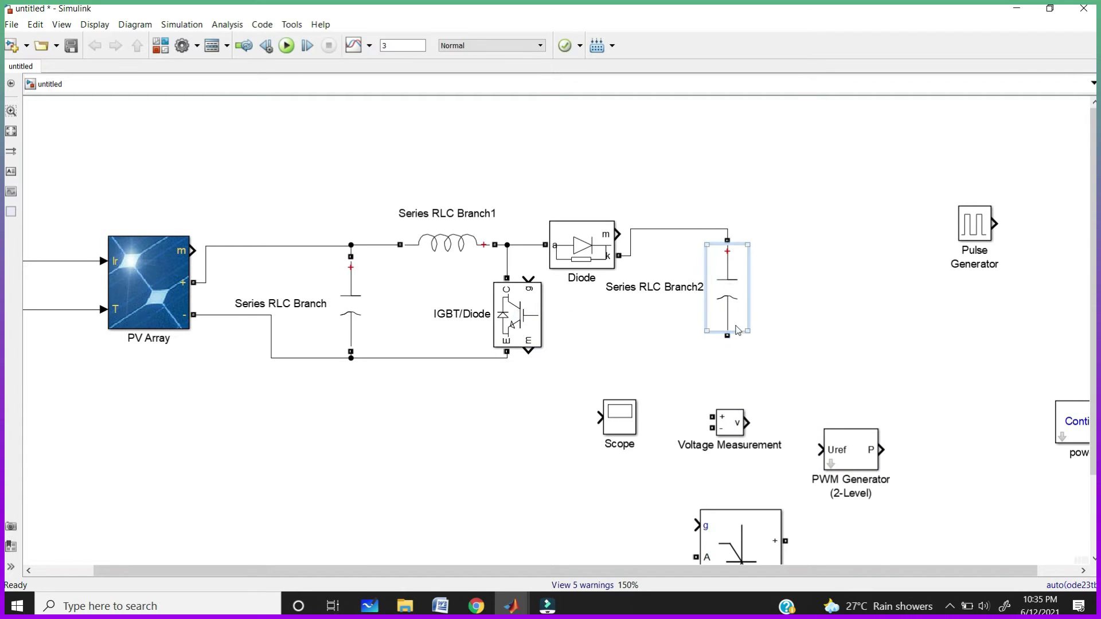
pyautogui.moveTo(728, 337); pyautogui.dragTo(507, 358)
# Step: Enter a new capacitance for the output capacitor Series RLC Branch2
pyautogui.doubleClick(733, 277)
pyautogui.doubleClick(694, 383)
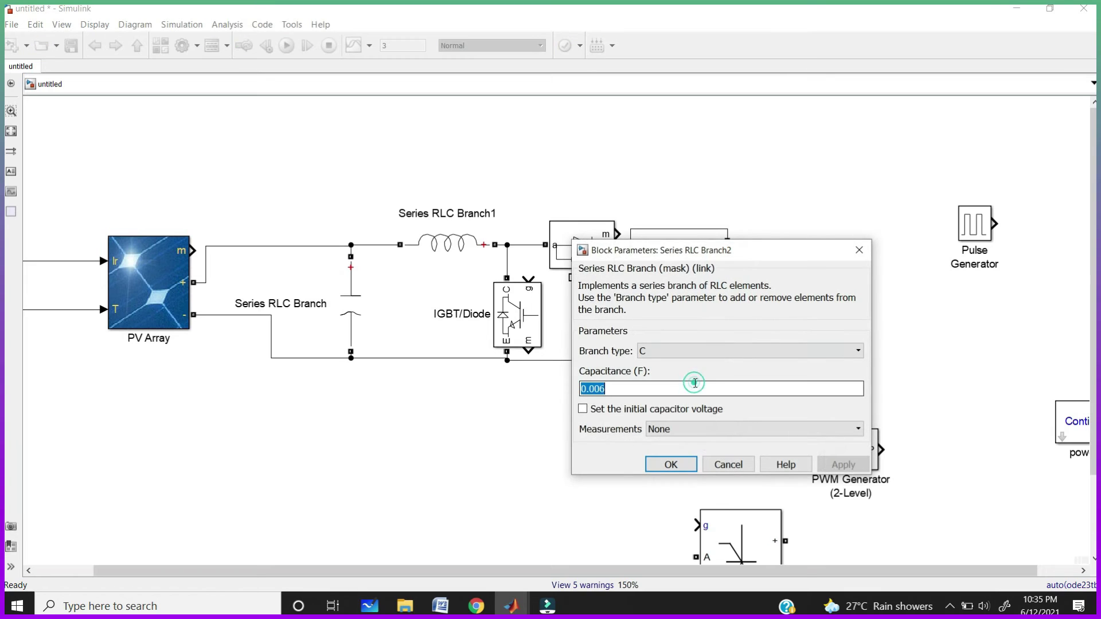
pyautogui.write('0')
pyautogui.press('Return')
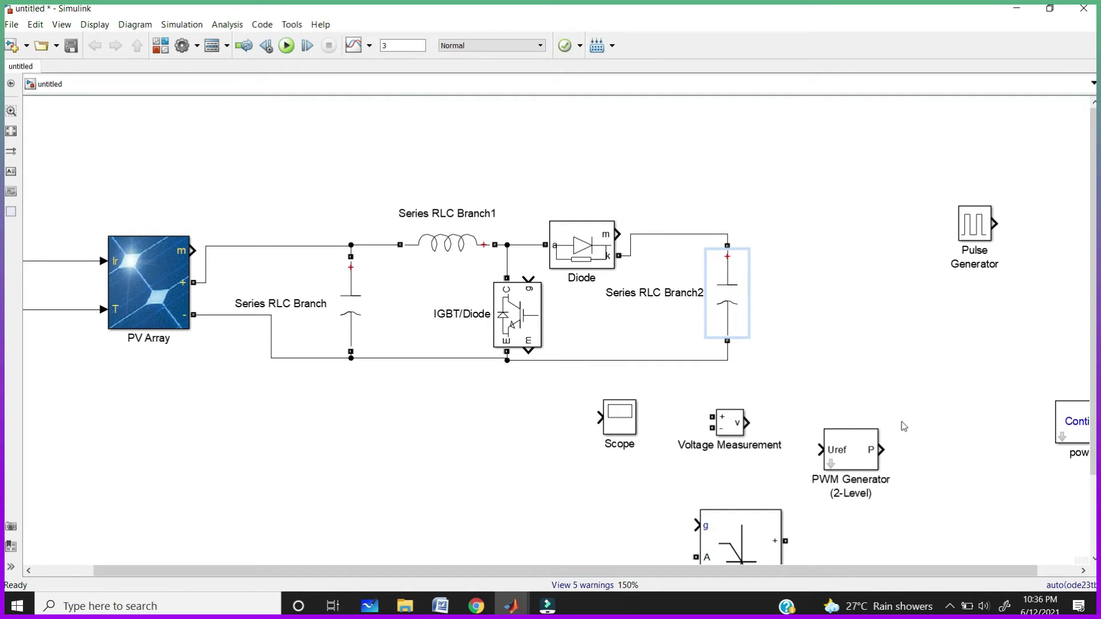
# Step: Move the Pulse Generator next to the powergui block and place the Universal Bridge beyond the output capacitor
pyautogui.moveTo(898, 570); pyautogui.dragTo(937, 569)
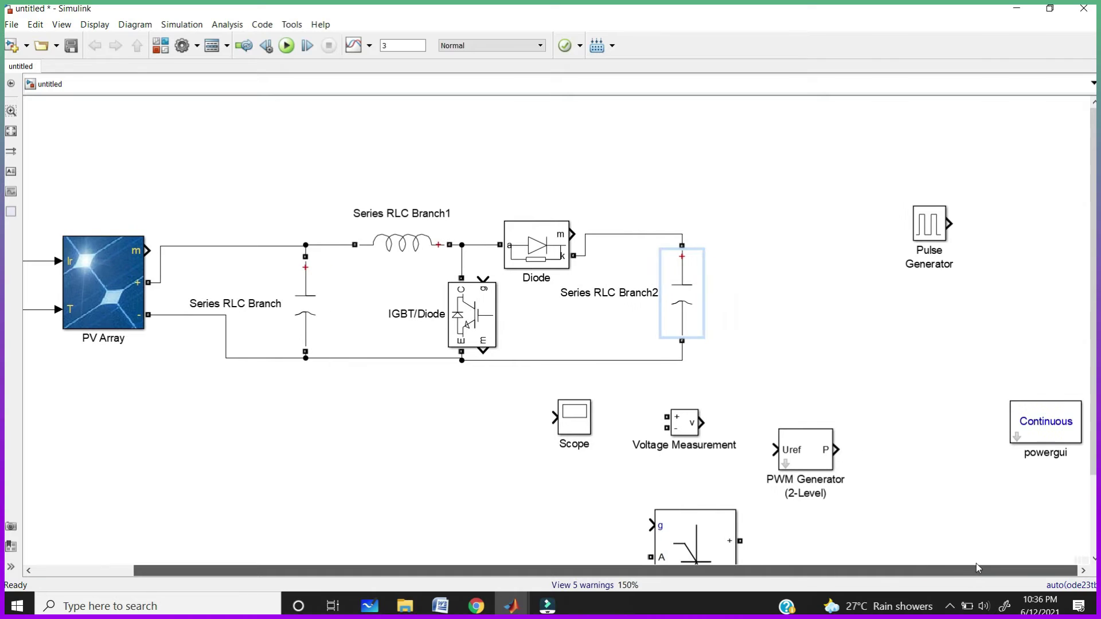
pyautogui.moveTo(929, 223); pyautogui.dragTo(944, 444)
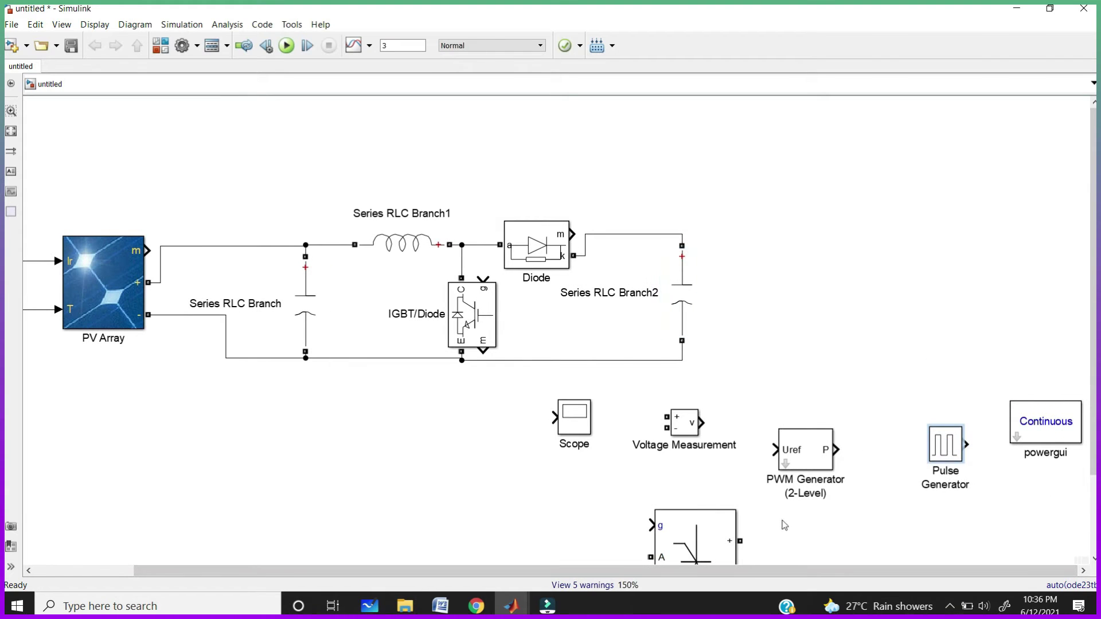
pyautogui.moveTo(706, 527); pyautogui.dragTo(845, 237)
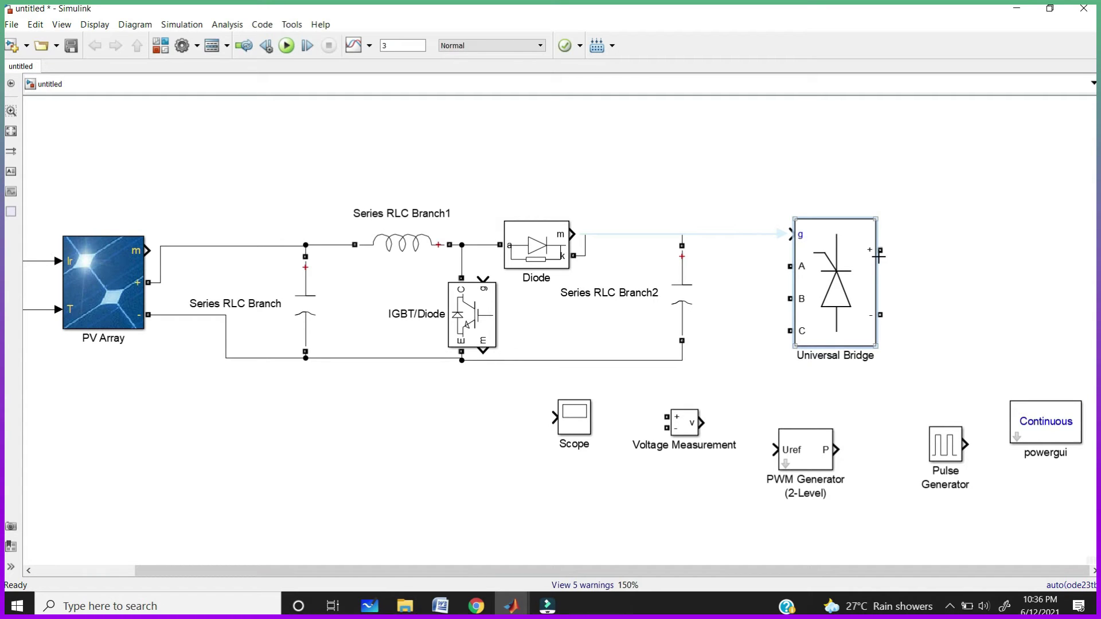
# Step: Flip the Universal Bridge left-right so its DC terminals face the output capacitor
pyautogui.scroll(1, 878, 256)
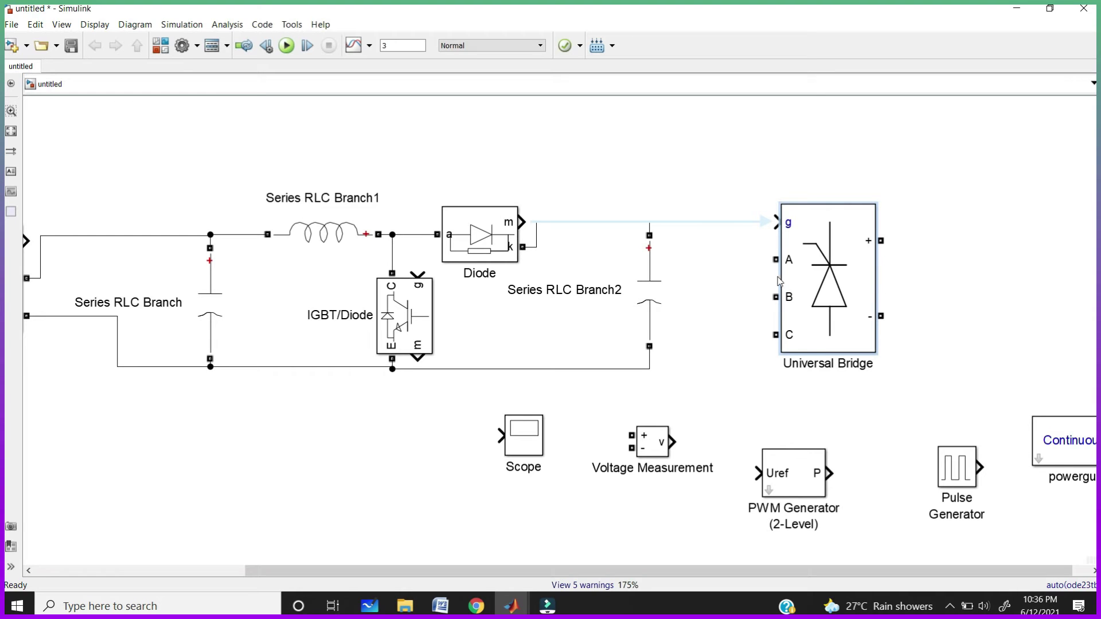
pyautogui.click(855, 302)
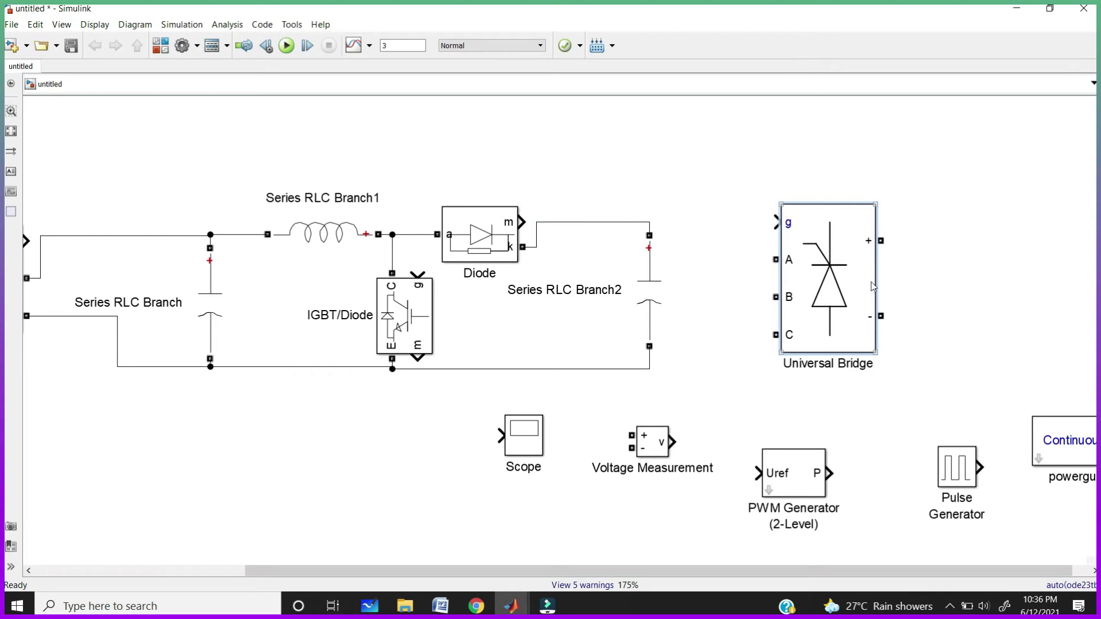
pyautogui.click(751, 287)
pyautogui.click(870, 281)
pyautogui.rightClick(824, 270)
pyautogui.moveTo(913, 232)
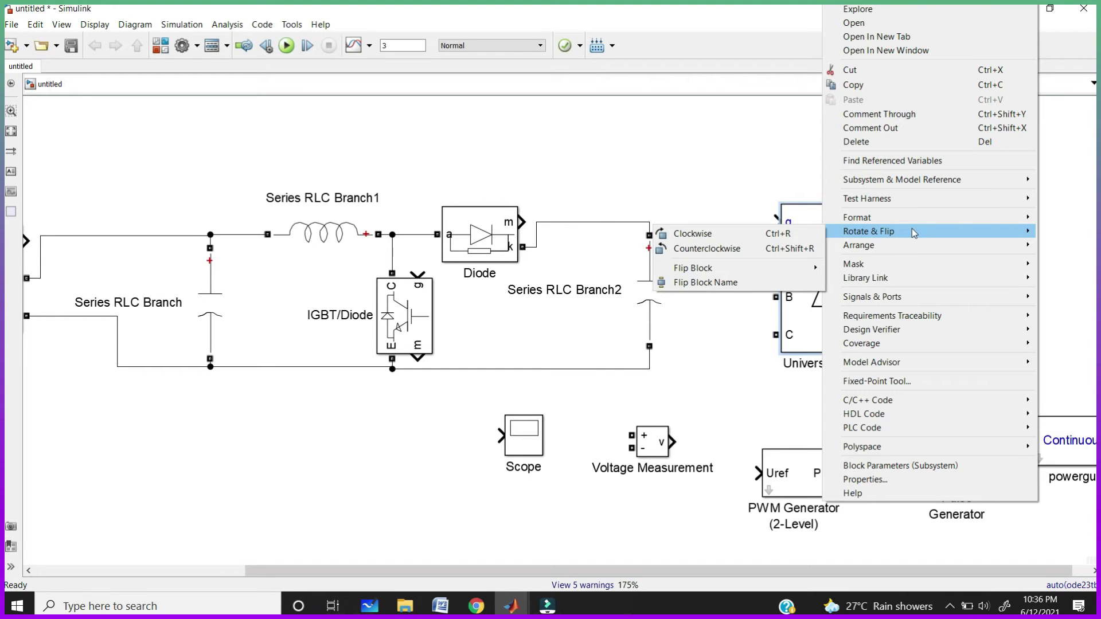
pyautogui.moveTo(791, 269)
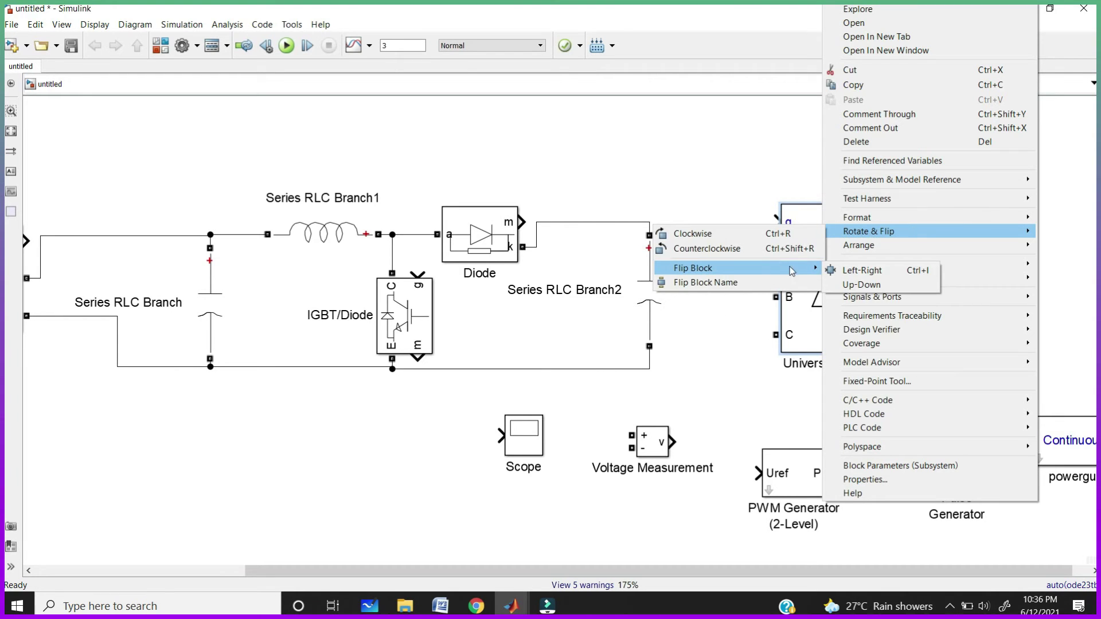
pyautogui.click(852, 270)
# Step: Configure the Universal Bridge with 2 bridge arms and IGBT / Diodes devices, and wire its DC terminals across the output capacitor
pyautogui.doubleClick(830, 290)
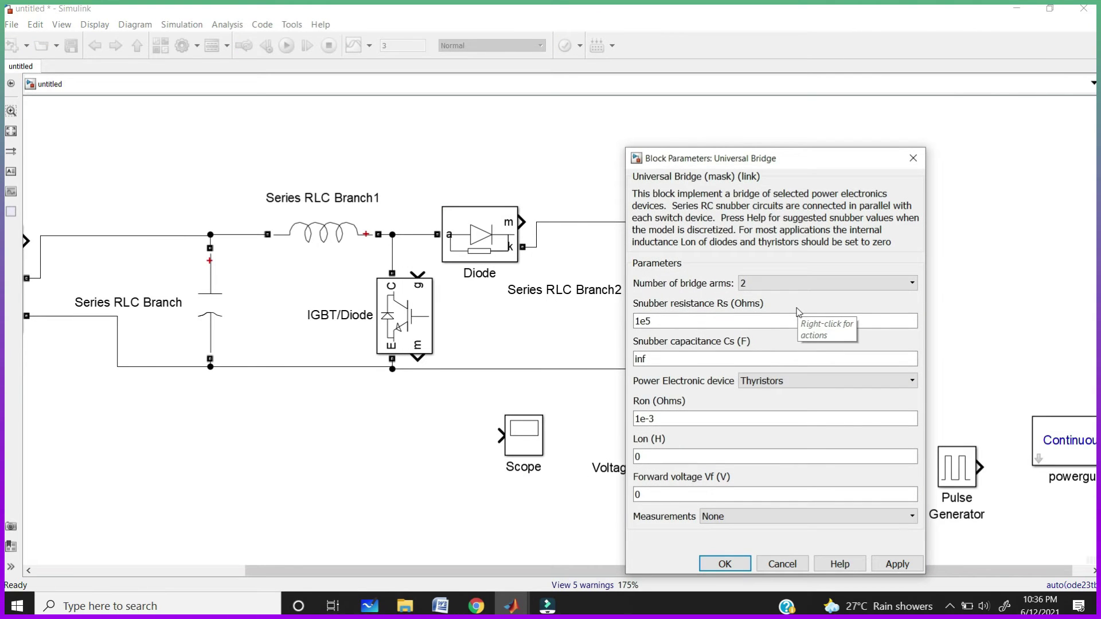
pyautogui.click(802, 283)
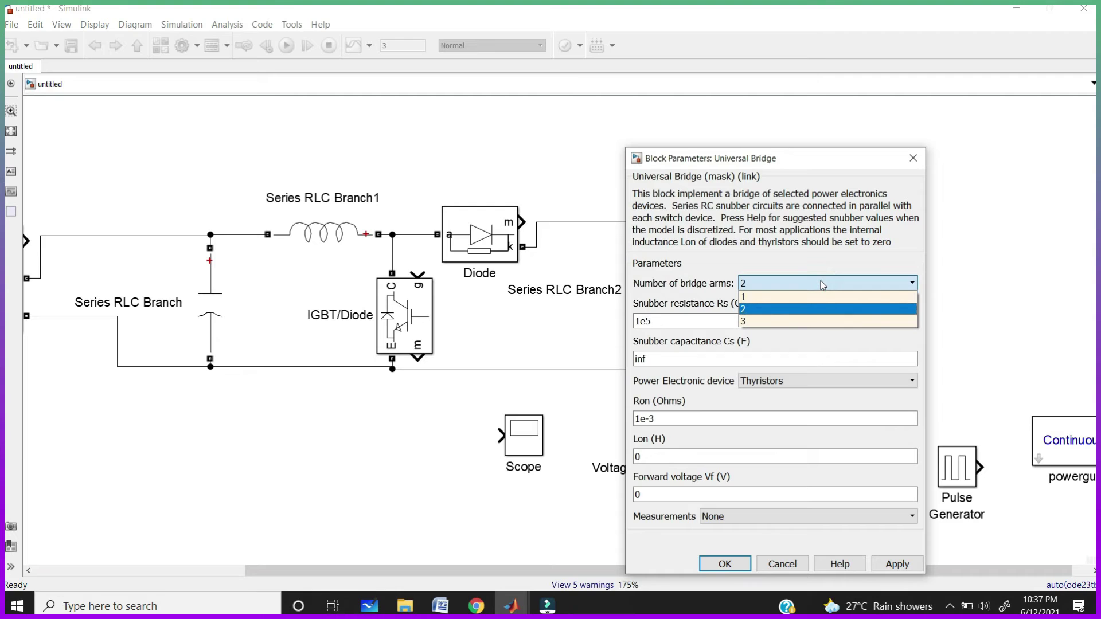
pyautogui.click(814, 309)
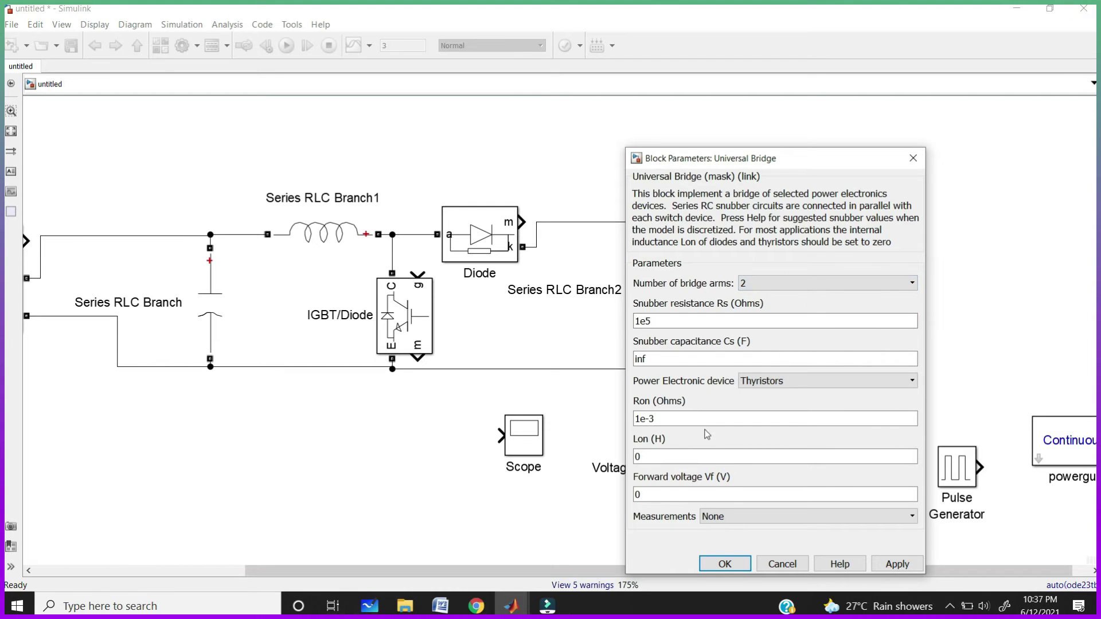
pyautogui.click(724, 563)
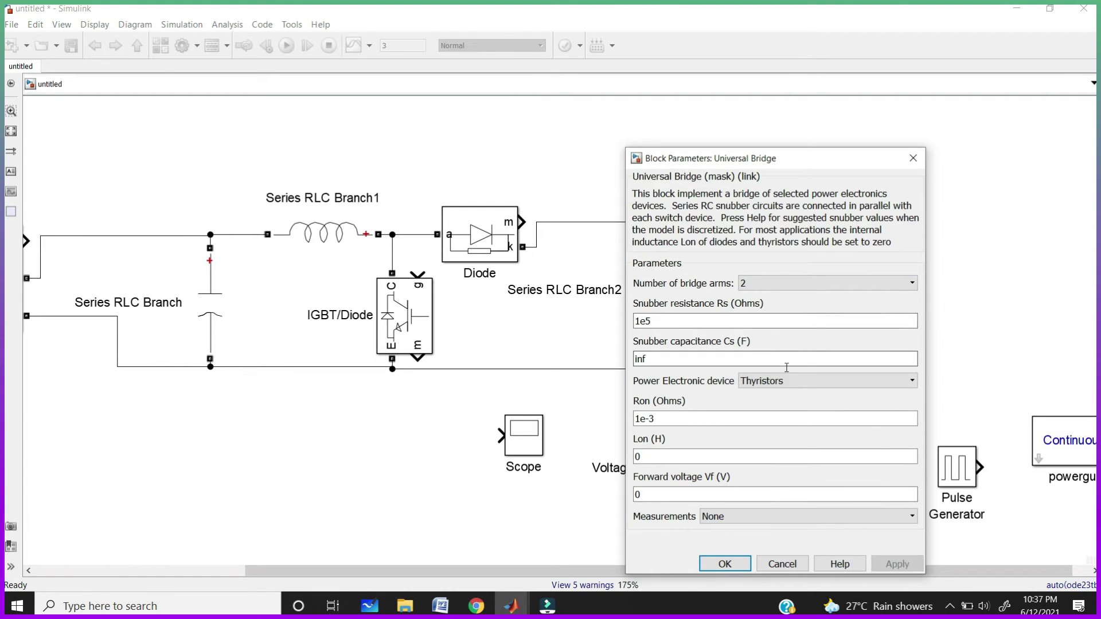
pyautogui.click(788, 381)
pyautogui.click(791, 446)
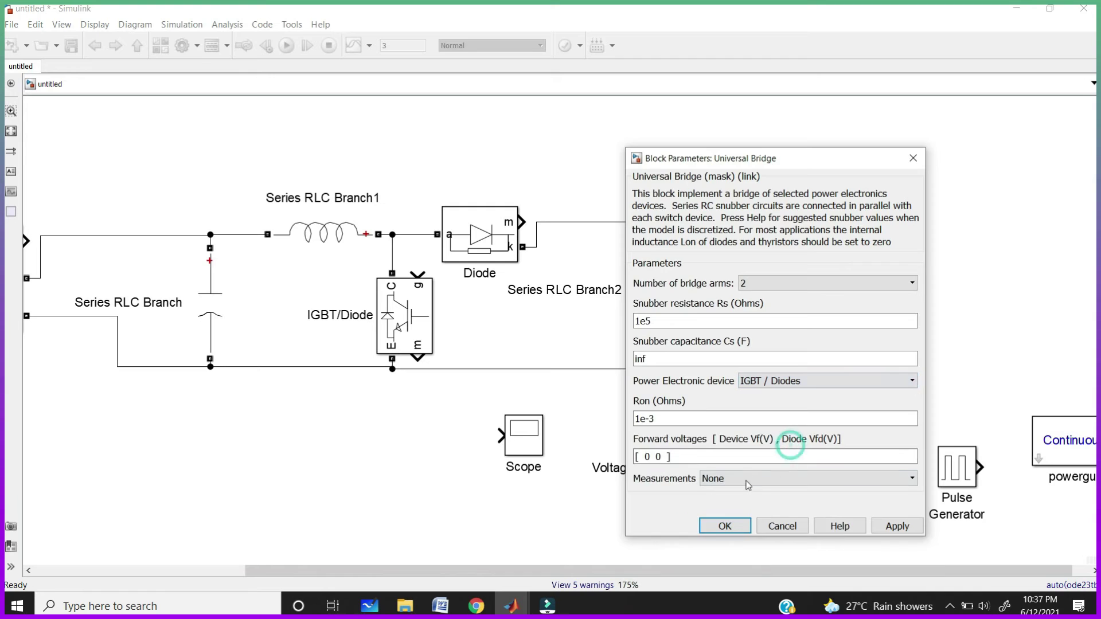
pyautogui.click(726, 525)
pyautogui.moveTo(745, 254); pyautogui.dragTo(638, 222)
pyautogui.moveTo(745, 328); pyautogui.dragTo(649, 360)
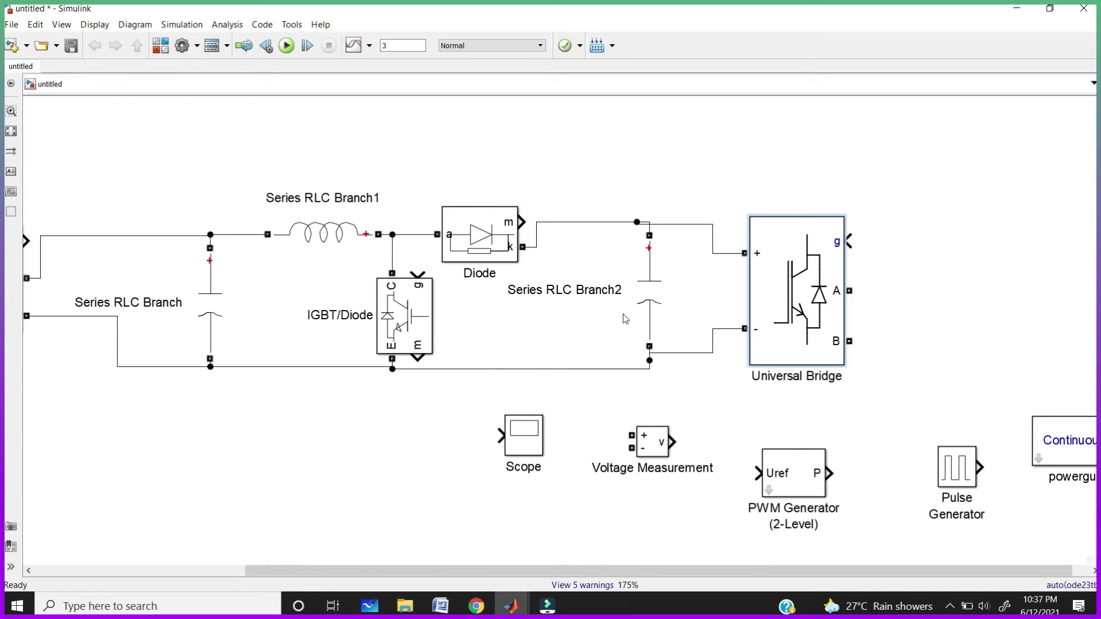
# Step: Copy the output capacitor beyond the Universal Bridge as a resistive load and wire it between the bridge's A and B terminals
pyautogui.moveTo(624, 319); pyautogui.dragTo(933, 318)
pyautogui.doubleClick(956, 274)
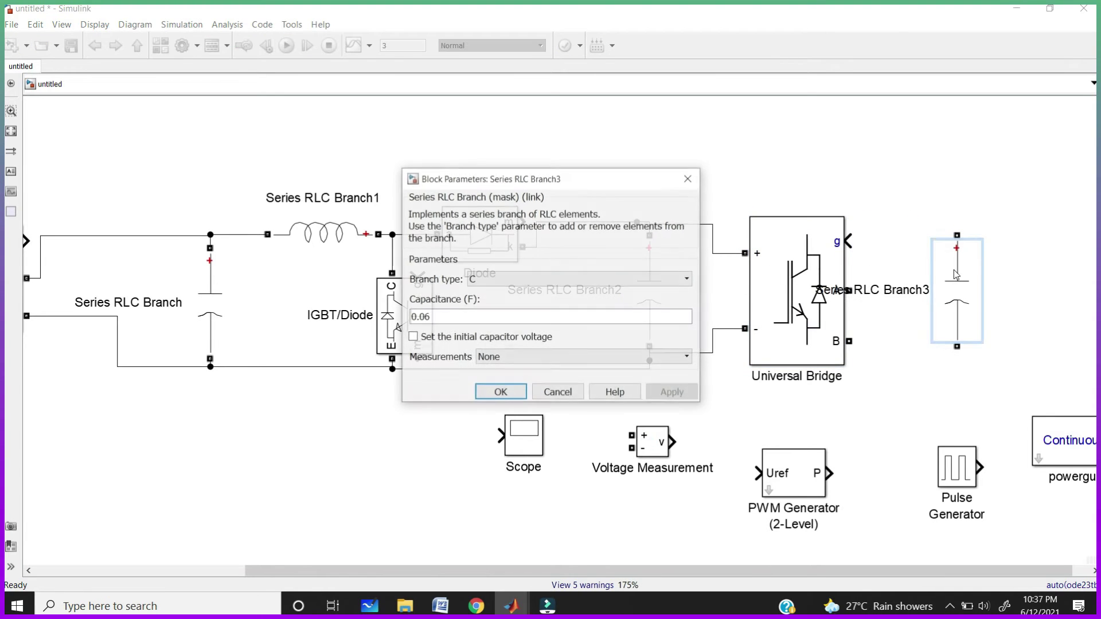
pyautogui.click(556, 283)
pyautogui.moveTo(988, 210); pyautogui.dragTo(849, 290)
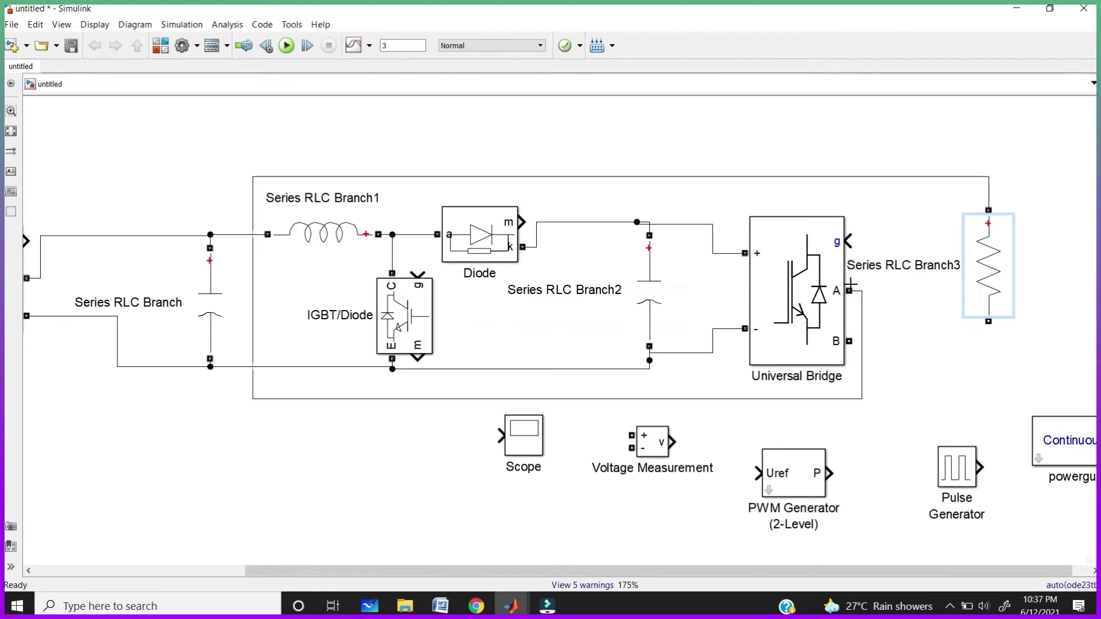
pyautogui.moveTo(988, 321); pyautogui.dragTo(849, 341)
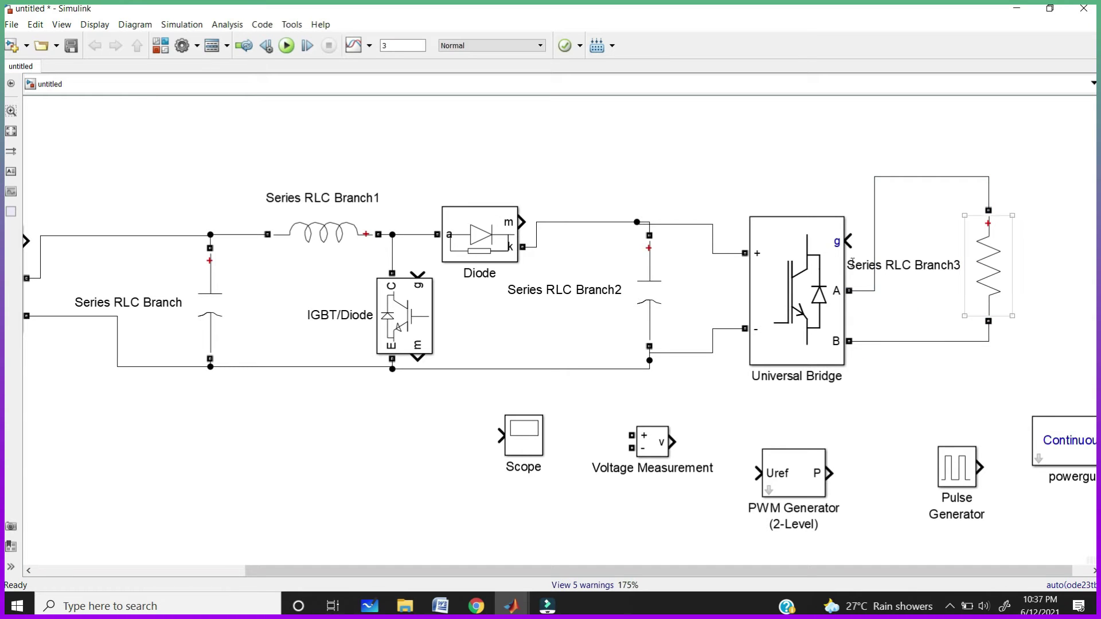
# Step: Shift the Universal Bridge slightly toward the output capacitor and place the PWM Generator (2-Level) above it
pyautogui.moveTo(825, 279); pyautogui.dragTo(805, 272)
pyautogui.click(788, 485)
pyautogui.moveTo(788, 485); pyautogui.dragTo(752, 152)
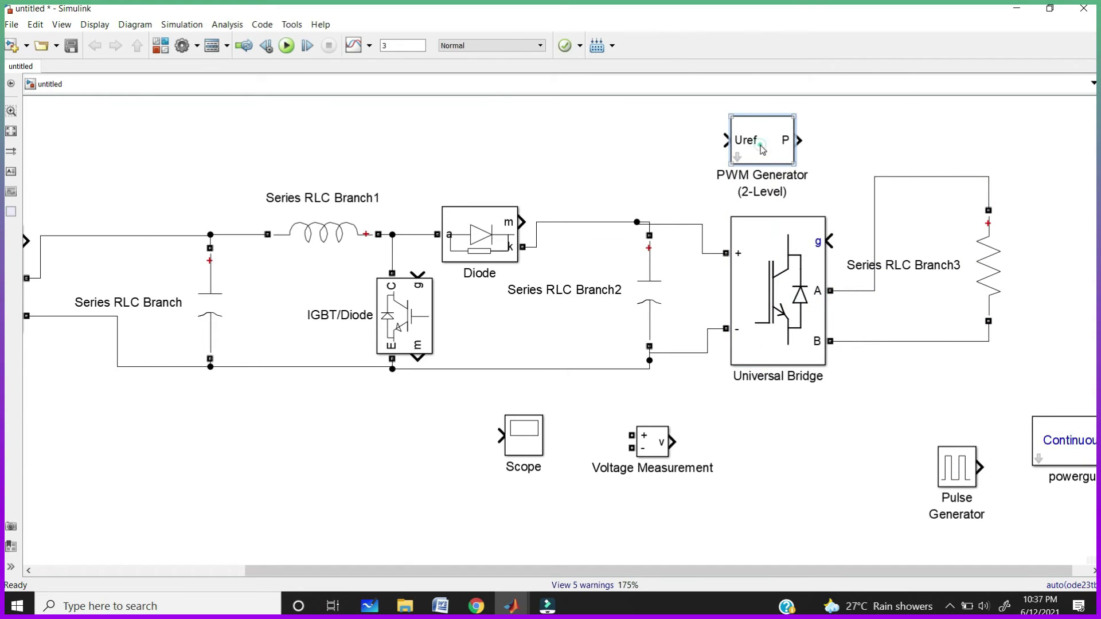
# Step: Set the PWM Generator to Single-phase full-bridge (4 pulses) with internal reference signal generation, and wire its output to the Universal Bridge's gate
pyautogui.doubleClick(756, 151)
pyautogui.click(586, 334)
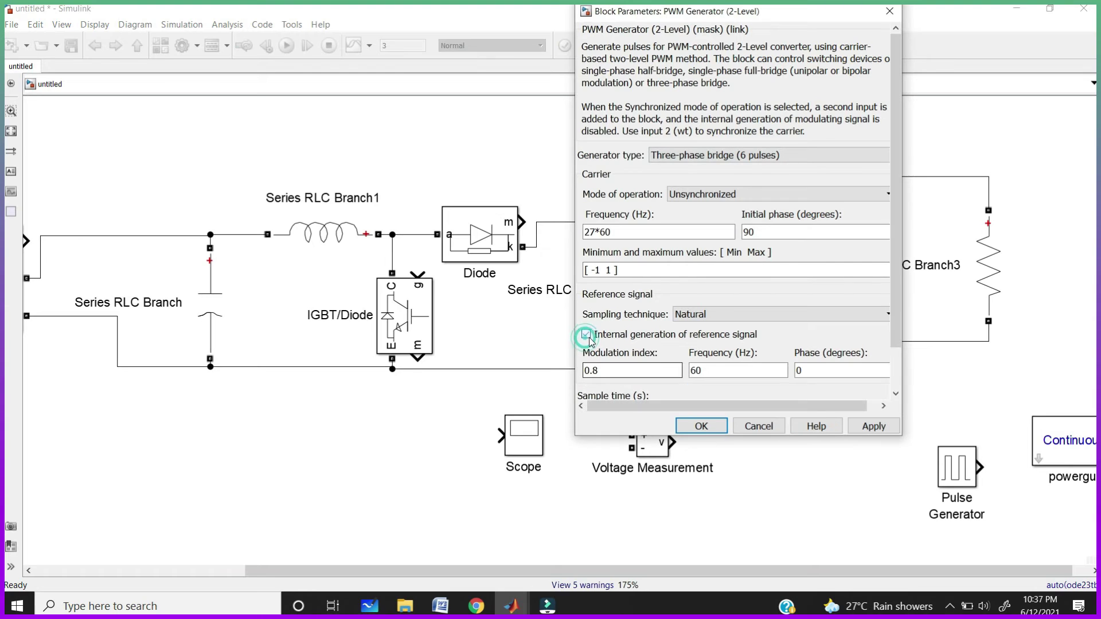
pyautogui.doubleClick(637, 371)
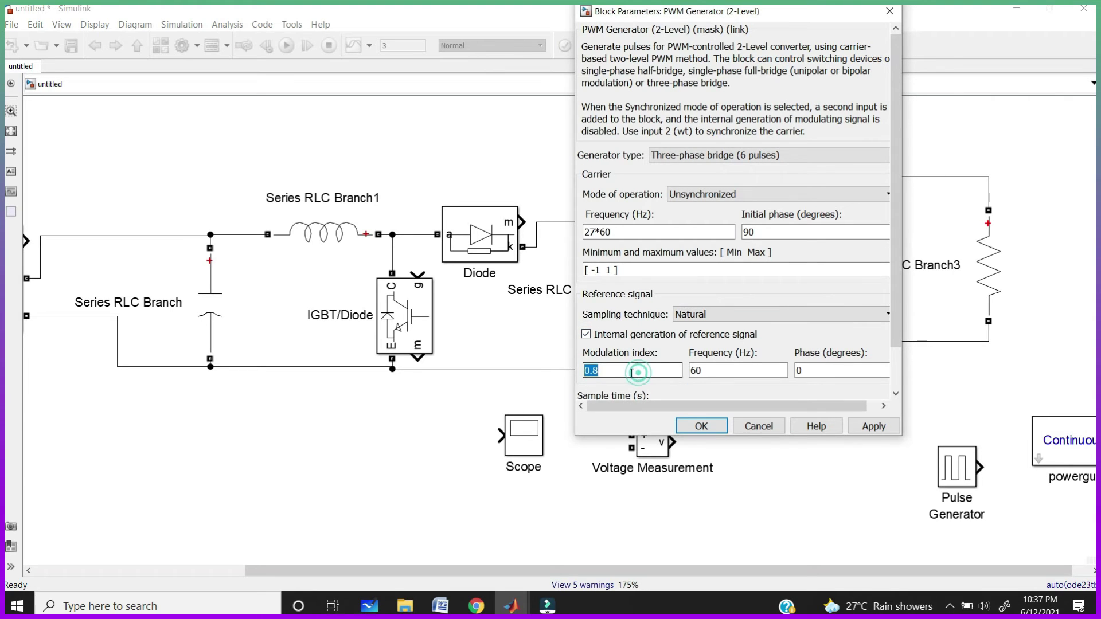
pyautogui.click(748, 154)
pyautogui.click(745, 181)
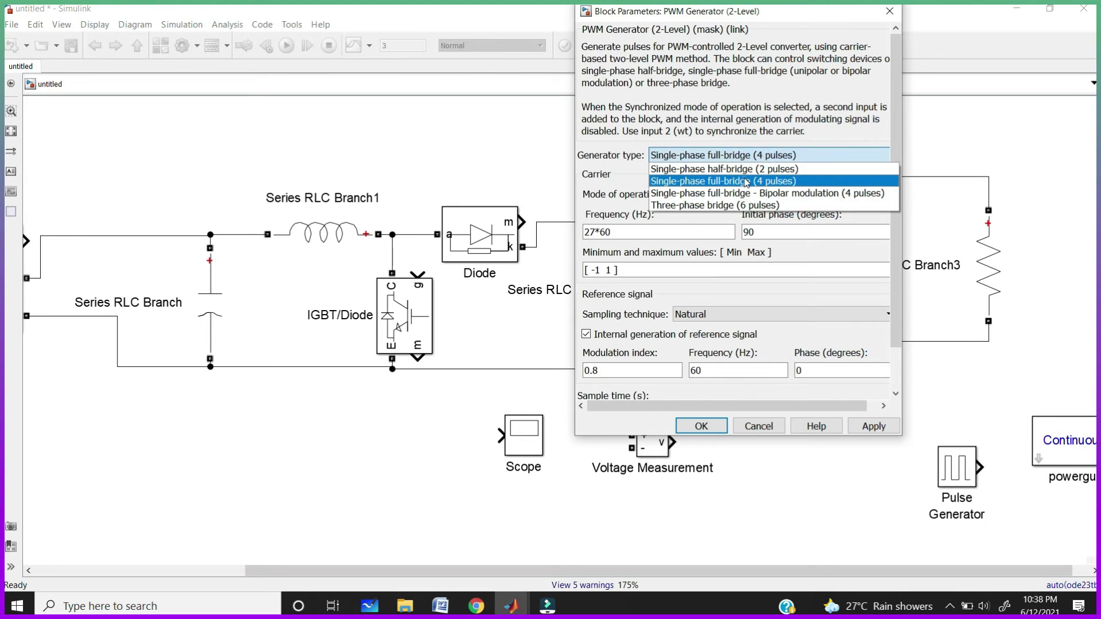
pyautogui.click(701, 425)
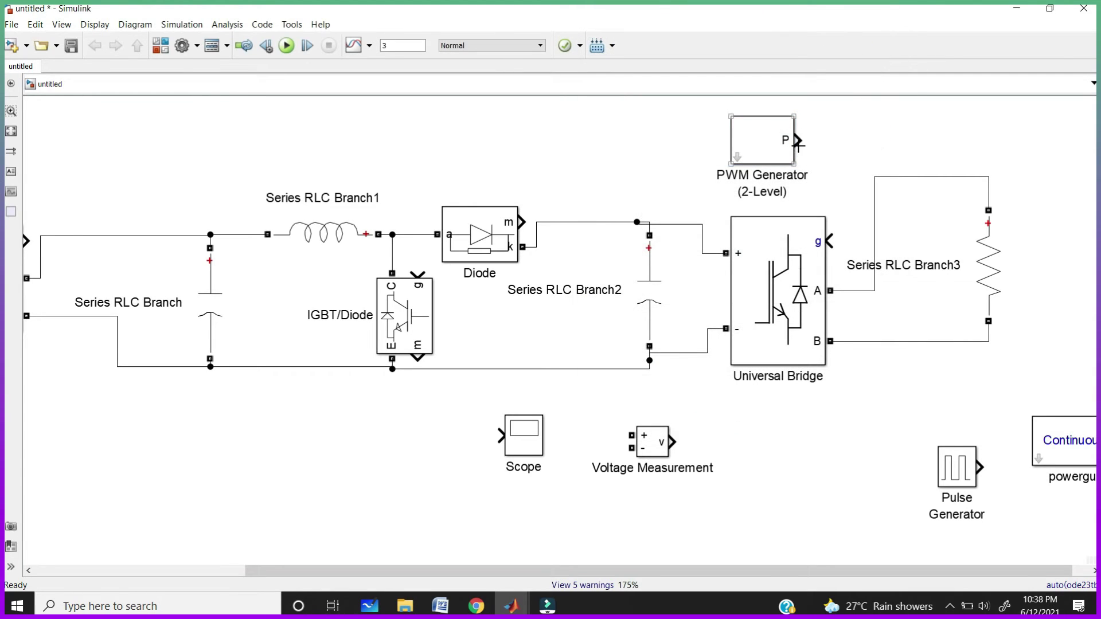
pyautogui.moveTo(798, 140); pyautogui.dragTo(833, 239)
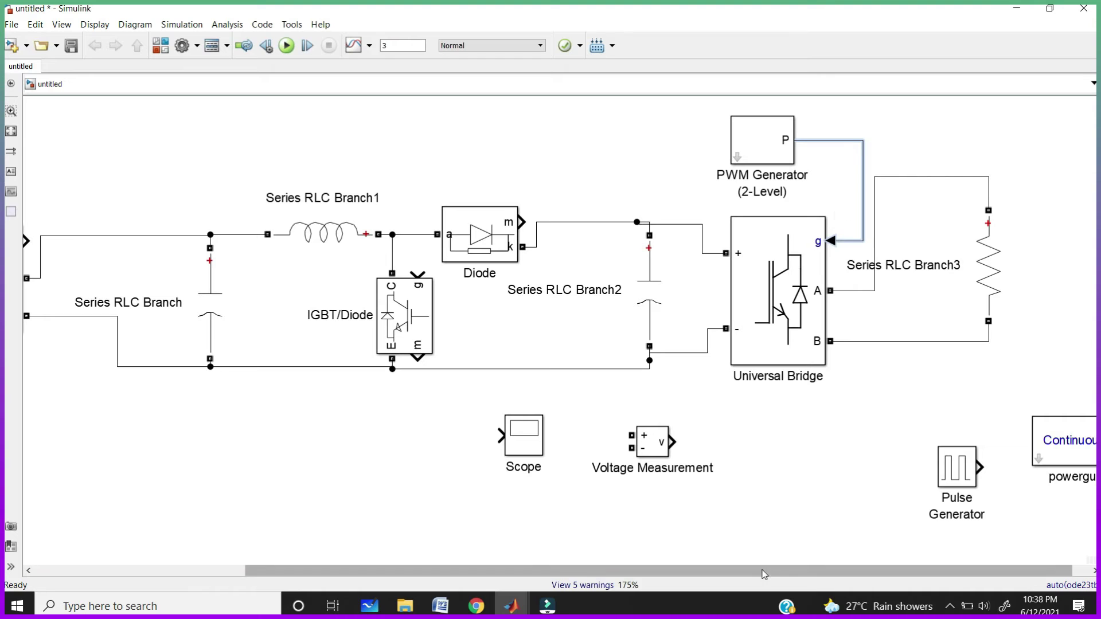
# Step: Wire the Voltage Measurement block across the load resistor and connect its output to the Scope placed above it
pyautogui.moveTo(760, 570); pyautogui.dragTo(833, 566)
pyautogui.moveTo(642, 450); pyautogui.dragTo(1038, 250)
pyautogui.moveTo(1005, 234); pyautogui.dragTo(925, 177)
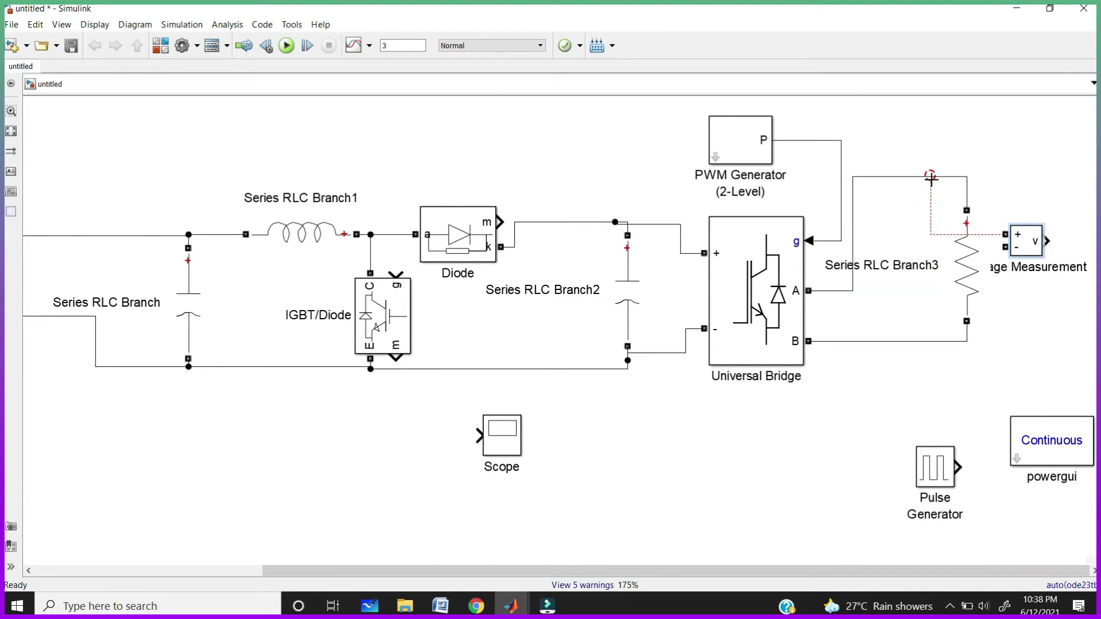
pyautogui.moveTo(1001, 248); pyautogui.dragTo(914, 341)
pyautogui.moveTo(894, 303); pyautogui.dragTo(914, 305)
pyautogui.click(1021, 311)
pyautogui.moveTo(502, 437); pyautogui.dragTo(1048, 142)
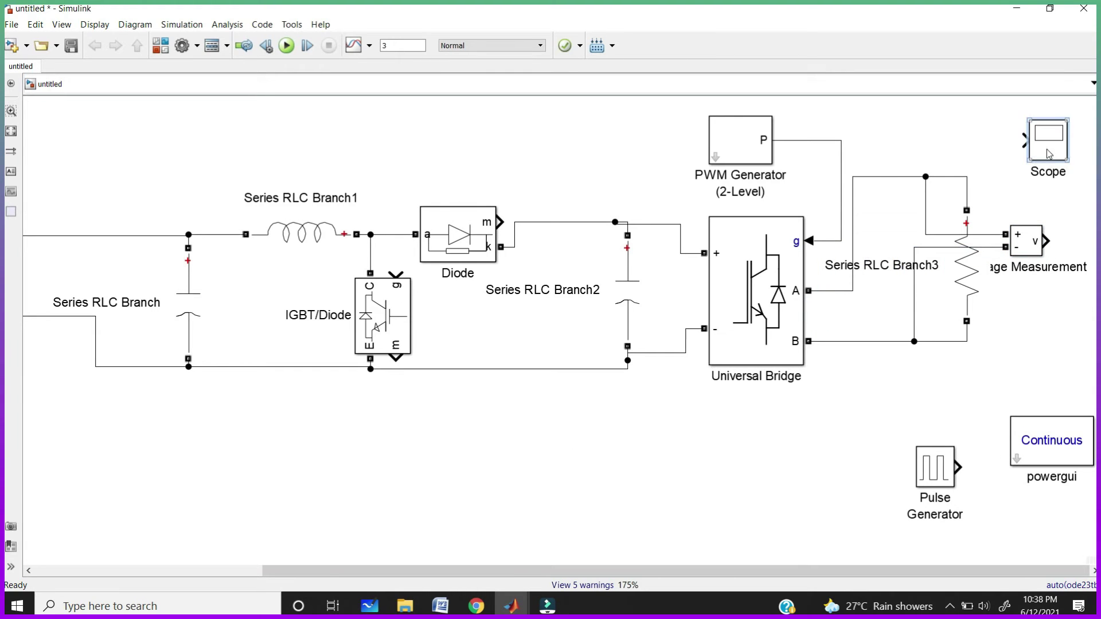
pyautogui.moveTo(1047, 240); pyautogui.dragTo(1022, 138)
# Step: Move the Pulse Generator above the boost inductor and connect its output to the IGBT/Diode's gate
pyautogui.scroll(-1, 576, 368)
pyautogui.moveTo(877, 450); pyautogui.dragTo(334, 176)
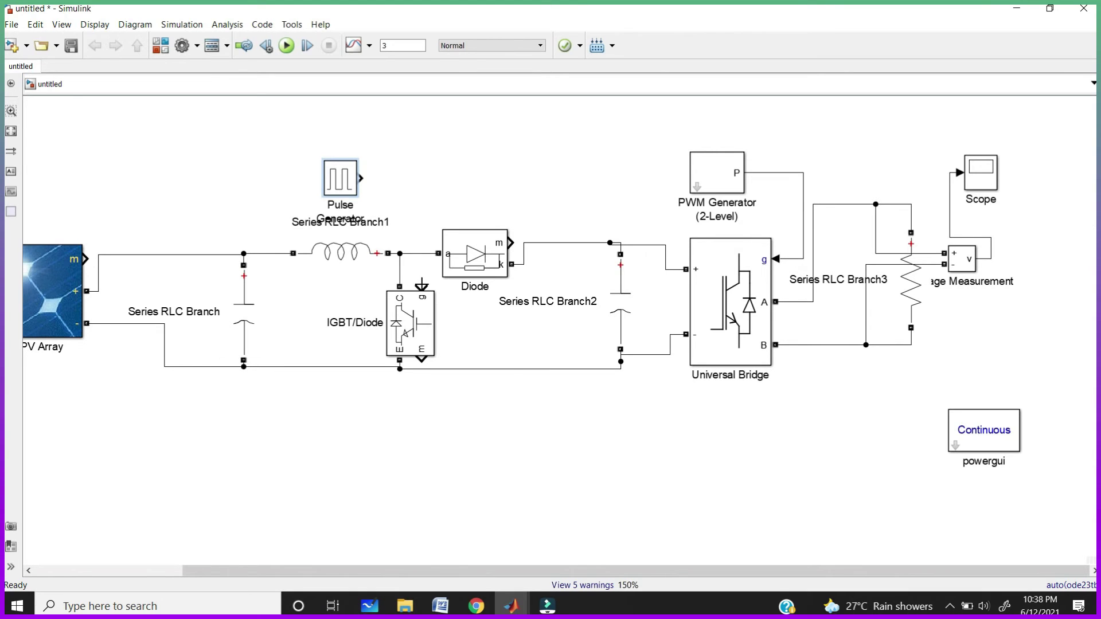
pyautogui.moveTo(422, 285); pyautogui.dragTo(360, 179)
# Step: Set the Pulse Generator's period to 1/1500 s and its pulse width to 50 % of the period
pyautogui.doubleClick(344, 181)
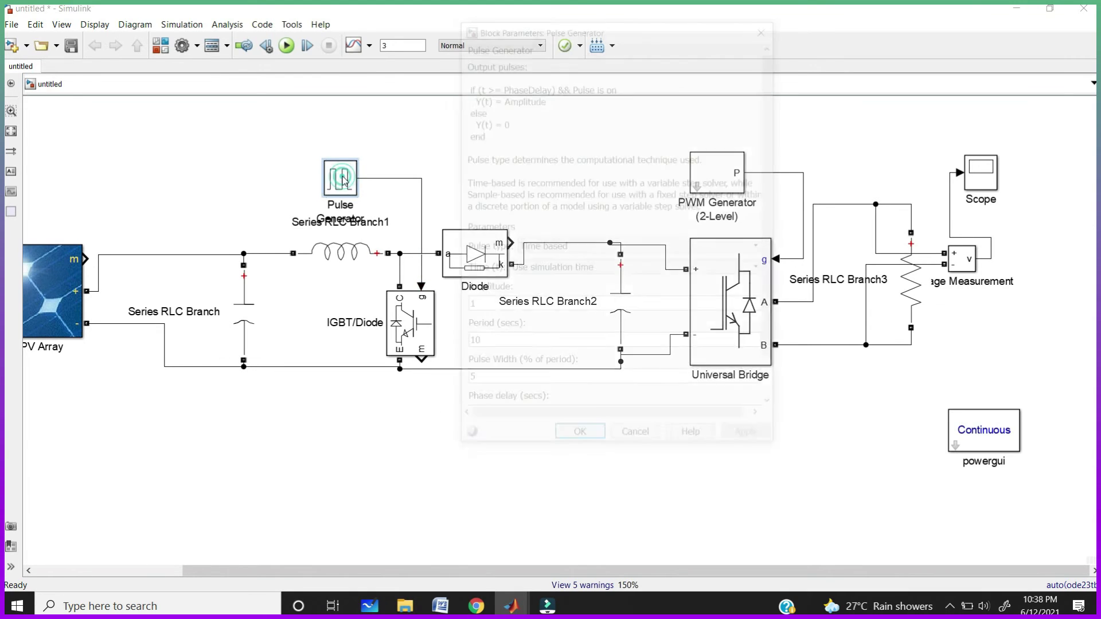
pyautogui.scroll(-1, 545, 340)
pyautogui.doubleClick(495, 310)
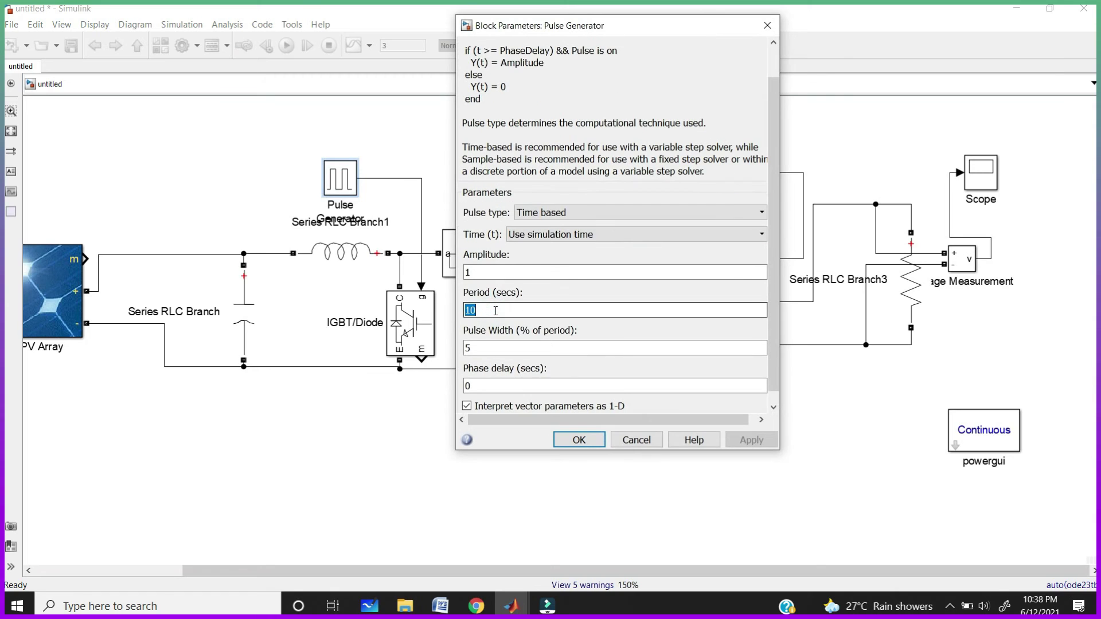
pyautogui.write('1/1500')
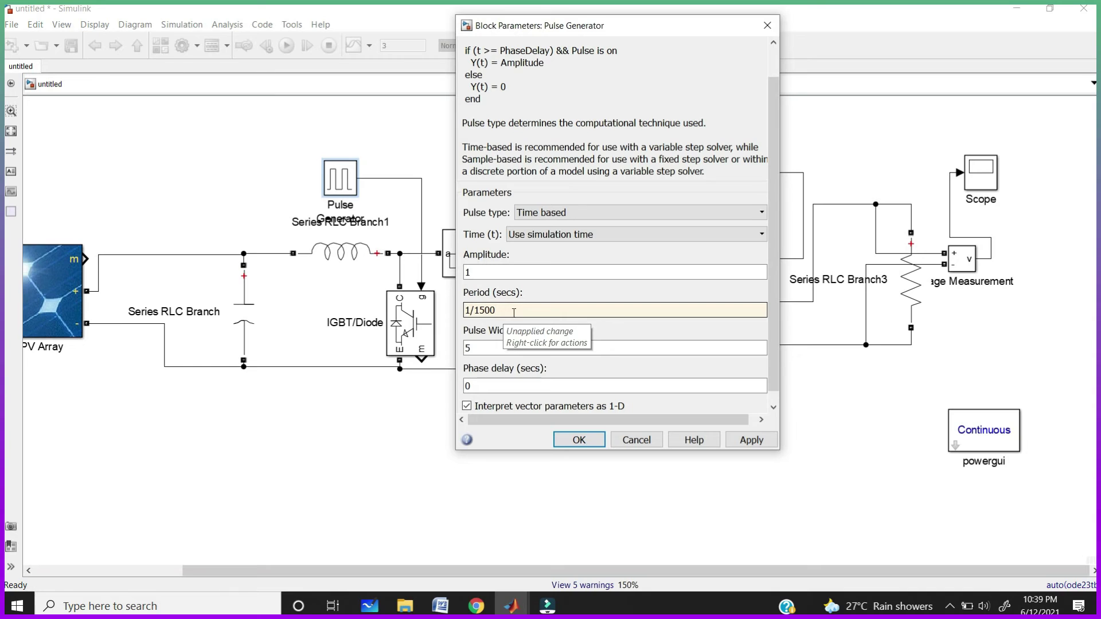
pyautogui.moveTo(501, 310); pyautogui.dragTo(480, 310)
pyautogui.doubleClick(516, 349)
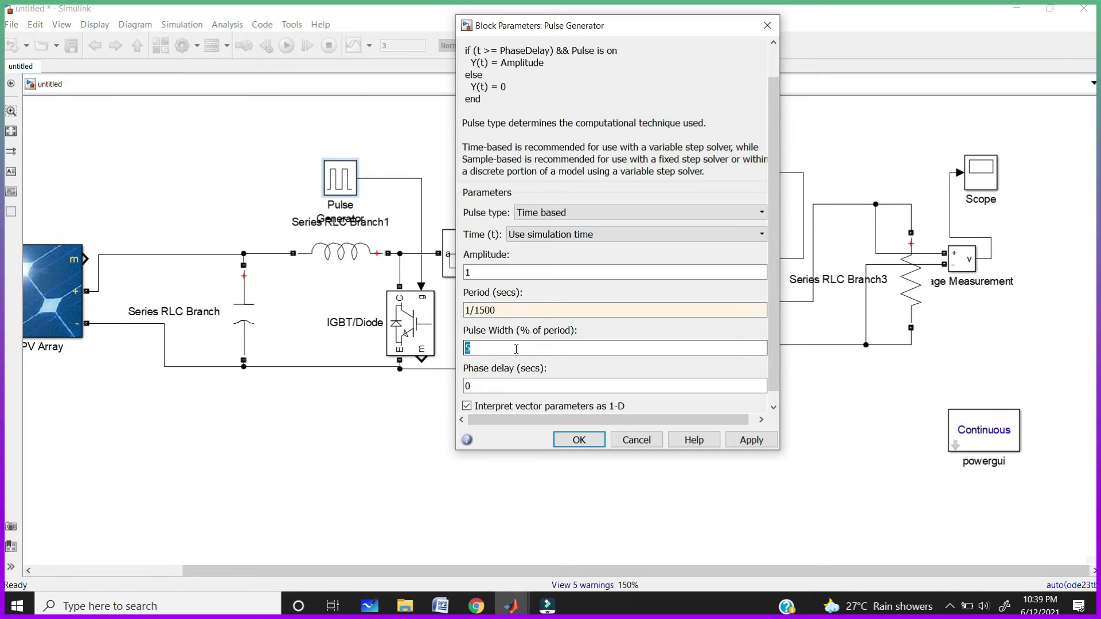
pyautogui.write('50')
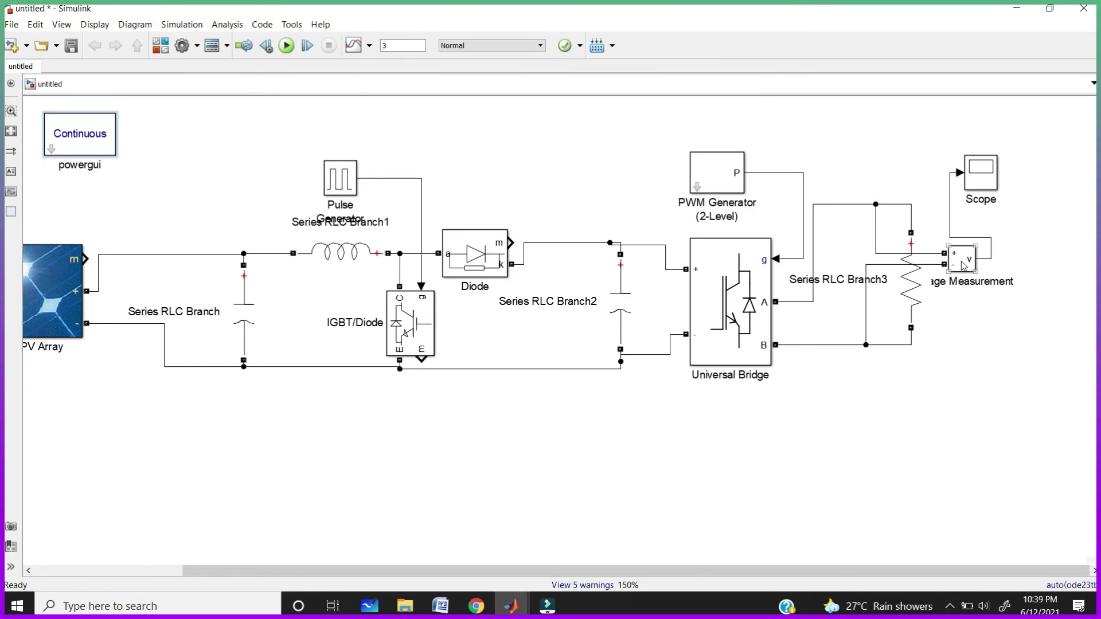
# Step: Copy the Voltage Measurement and Scope blocks below the PV Array and wire them to measure the array's output voltage
pyautogui.click(963, 264)
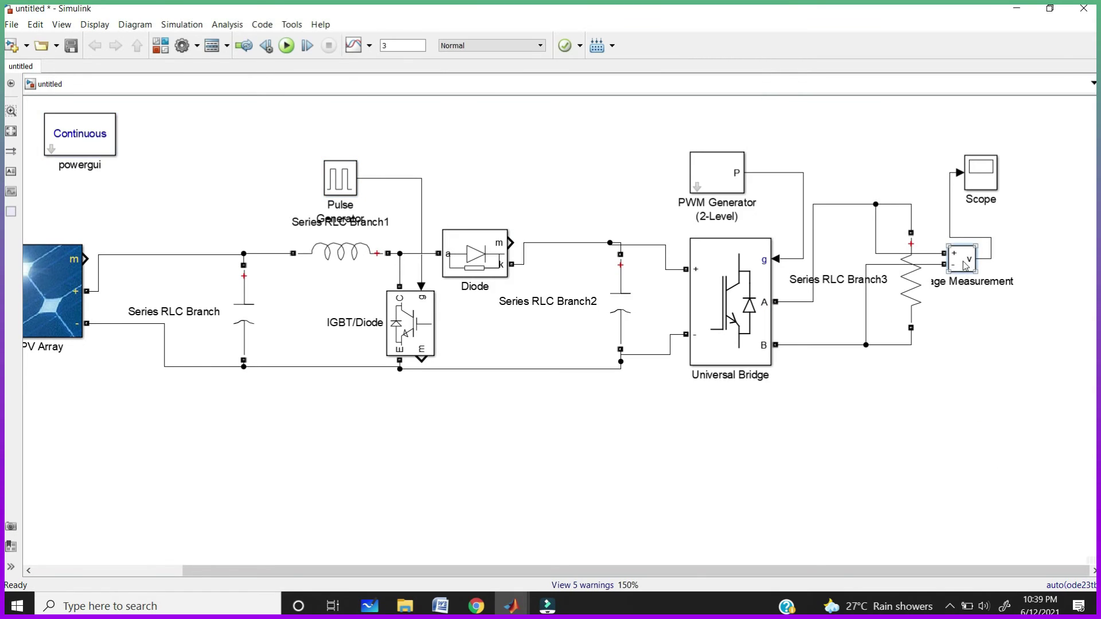
pyautogui.moveTo(964, 302); pyautogui.dragTo(133, 254)
pyautogui.moveTo(138, 424); pyautogui.dragTo(131, 330)
pyautogui.moveTo(980, 175); pyautogui.dragTo(259, 418)
pyautogui.click(238, 419)
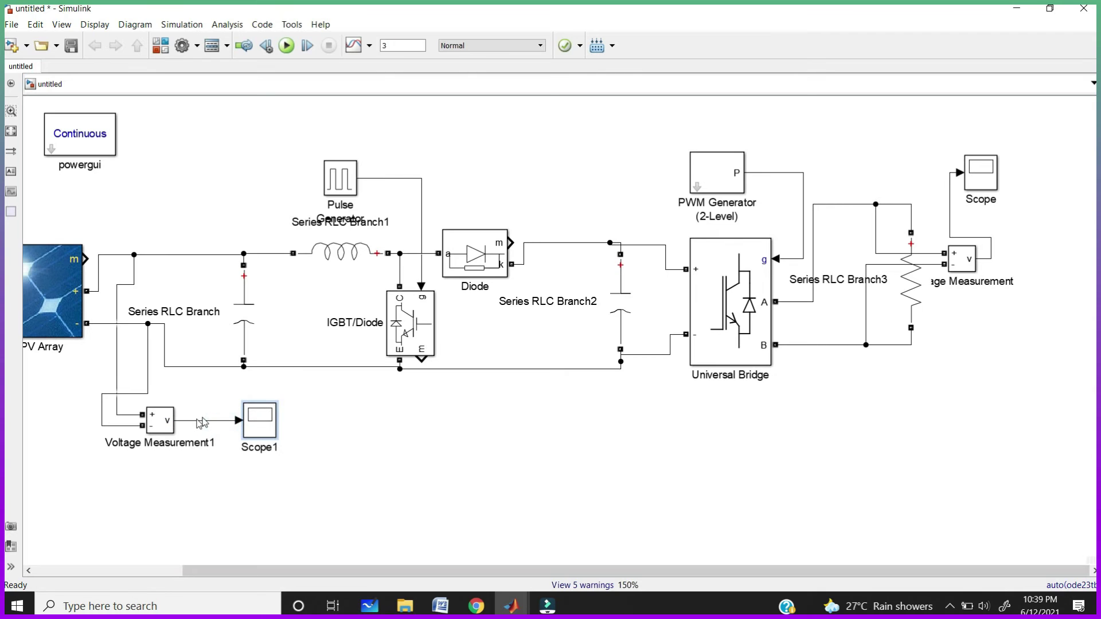
# Step: Copy the Voltage Measurement1 and Scope1 pair below the Universal Bridge and wire it across the output capacitor
pyautogui.click(163, 433)
pyautogui.moveTo(159, 427); pyautogui.dragTo(692, 427)
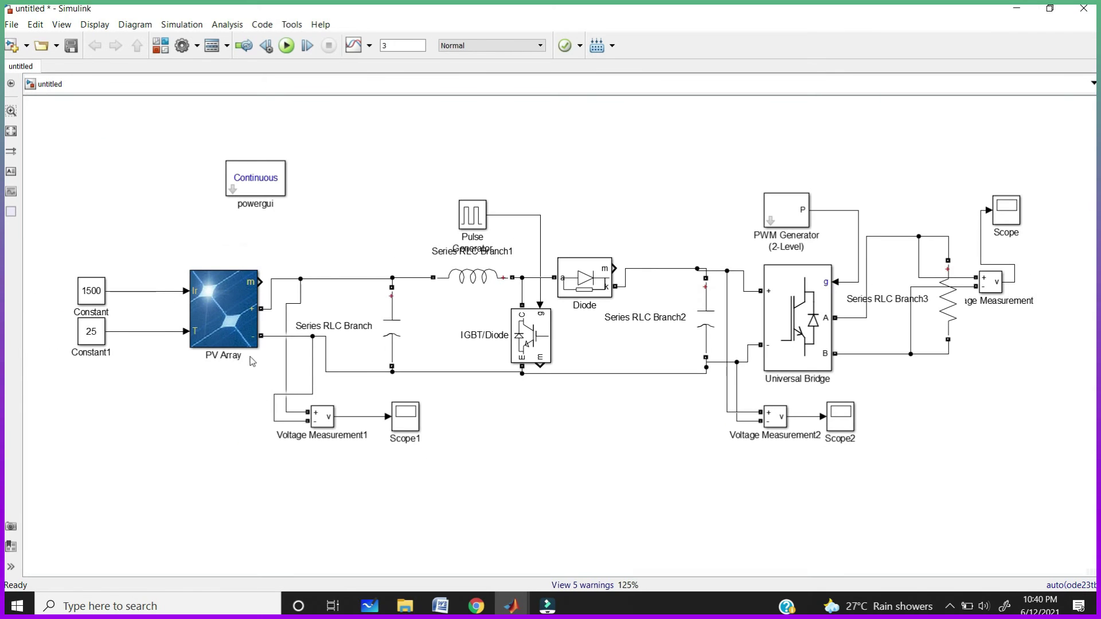
# Step: Set the PV Array to 20 parallel strings and 5 series-connected modules per string
pyautogui.doubleClick(223, 312)
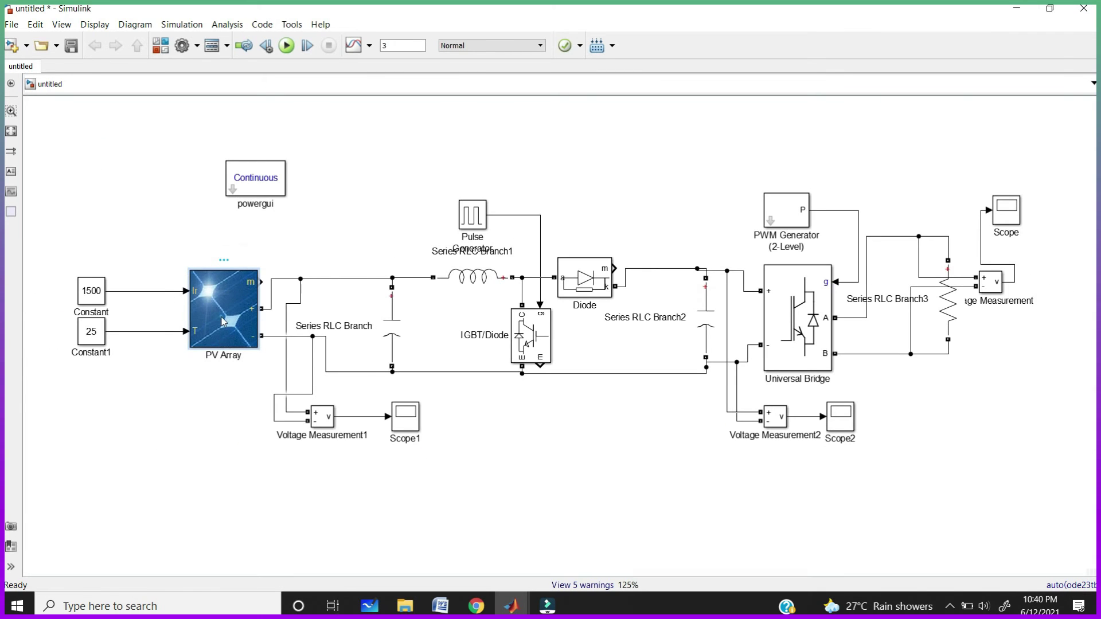
pyautogui.moveTo(575, 100); pyautogui.dragTo(564, 66)
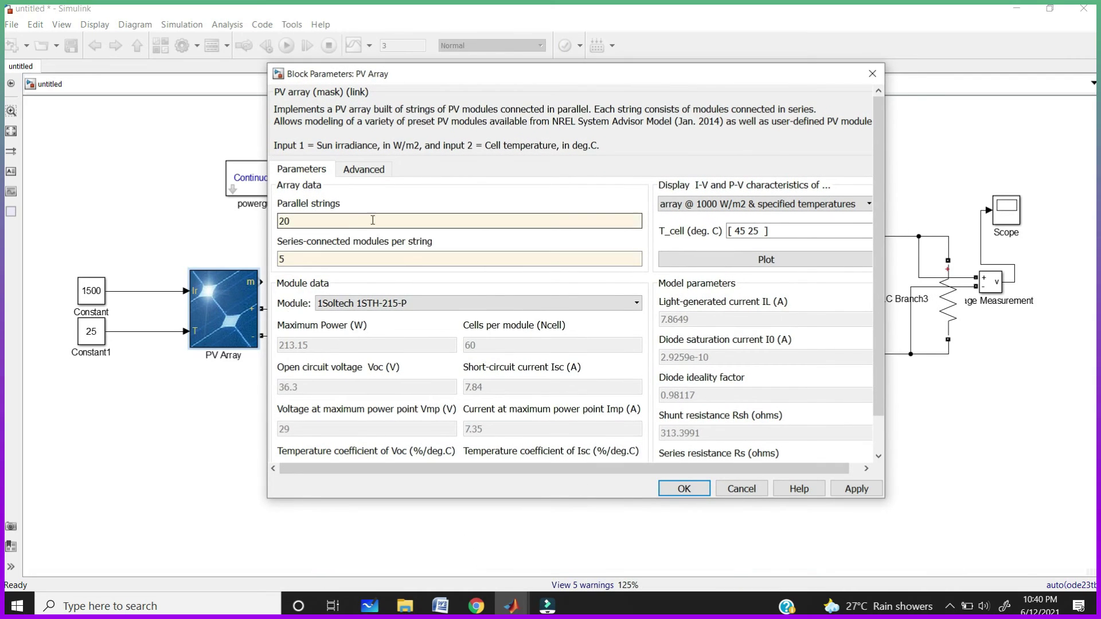
pyautogui.doubleClick(328, 220)
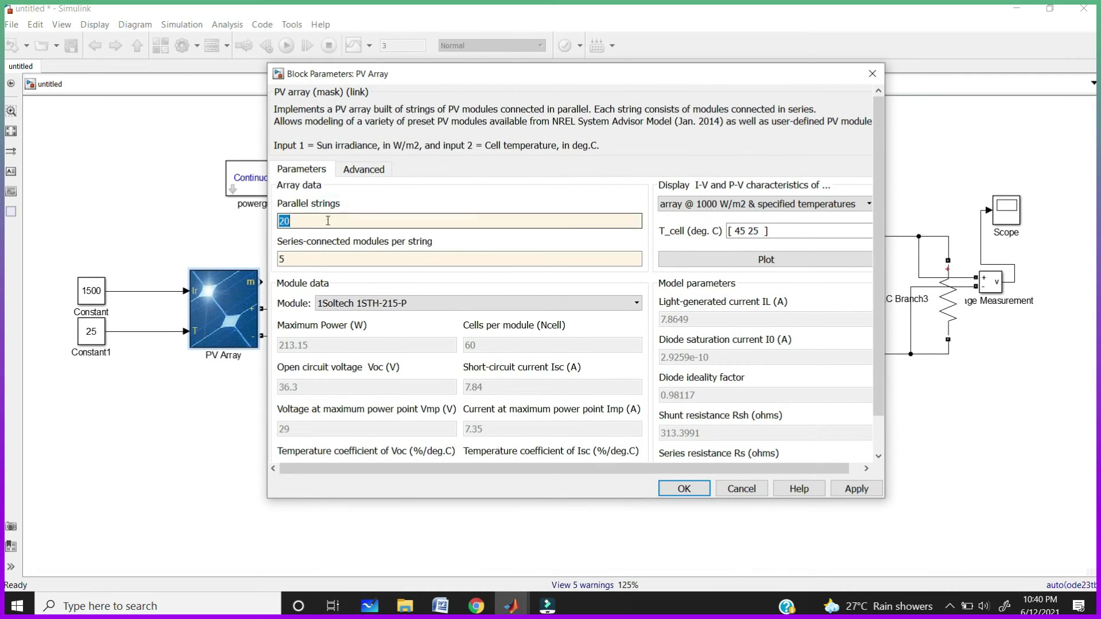
pyautogui.doubleClick(327, 259)
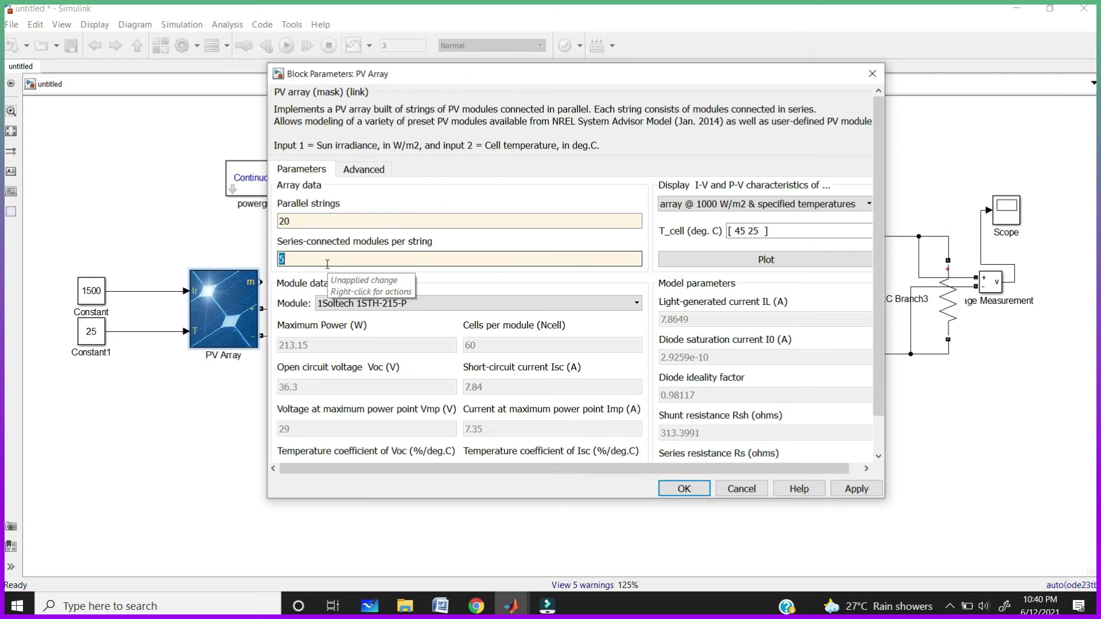
pyautogui.click(500, 342)
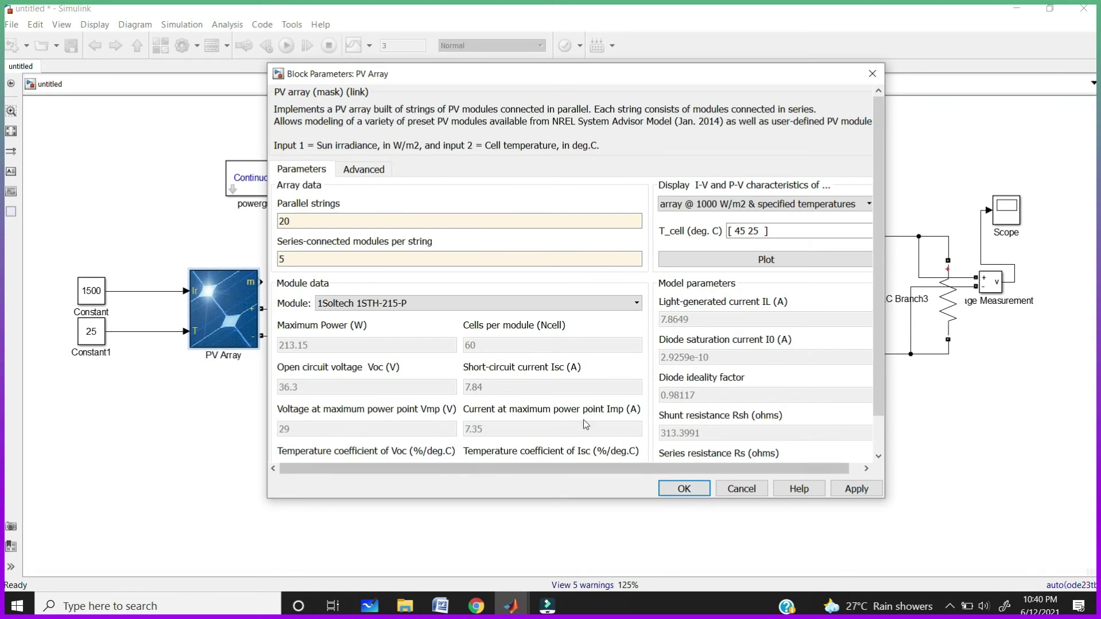
pyautogui.click(678, 488)
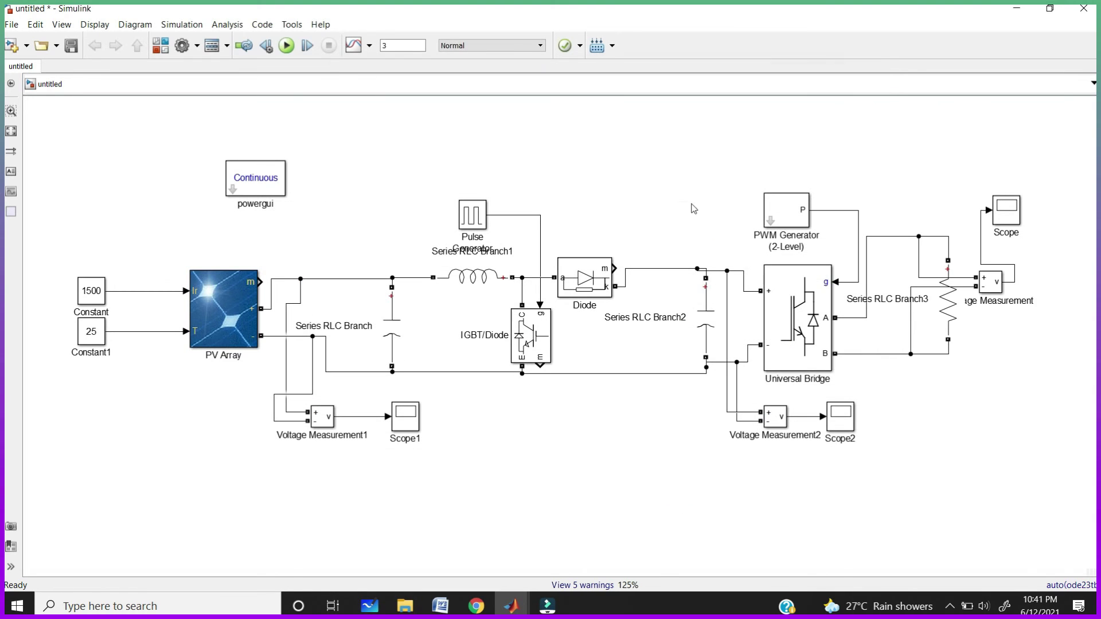
# Step: Run the simulation and examine the PV Array's output voltage waveform in Scope1
pyautogui.click(286, 47)
pyautogui.click(254, 331)
pyautogui.doubleClick(405, 417)
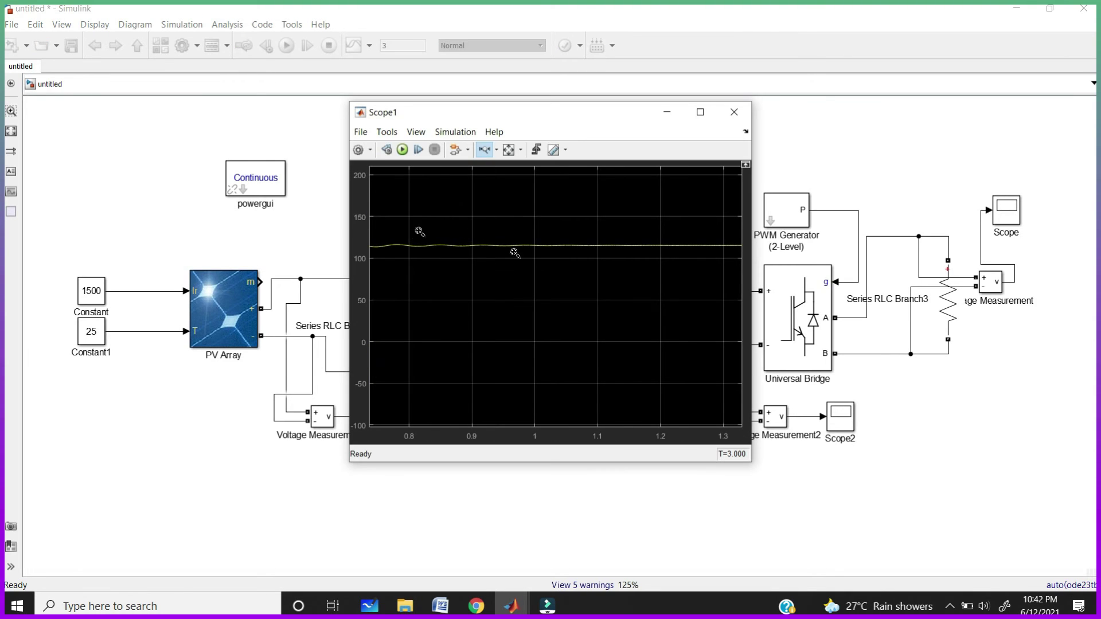
pyautogui.moveTo(504, 225); pyautogui.dragTo(559, 228)
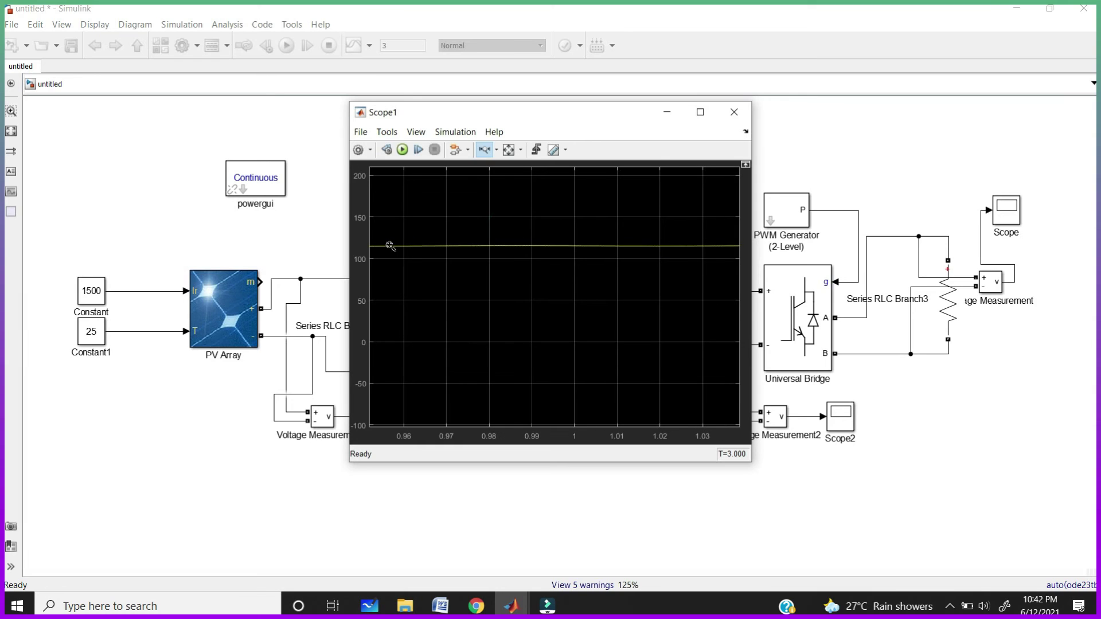
pyautogui.click(734, 112)
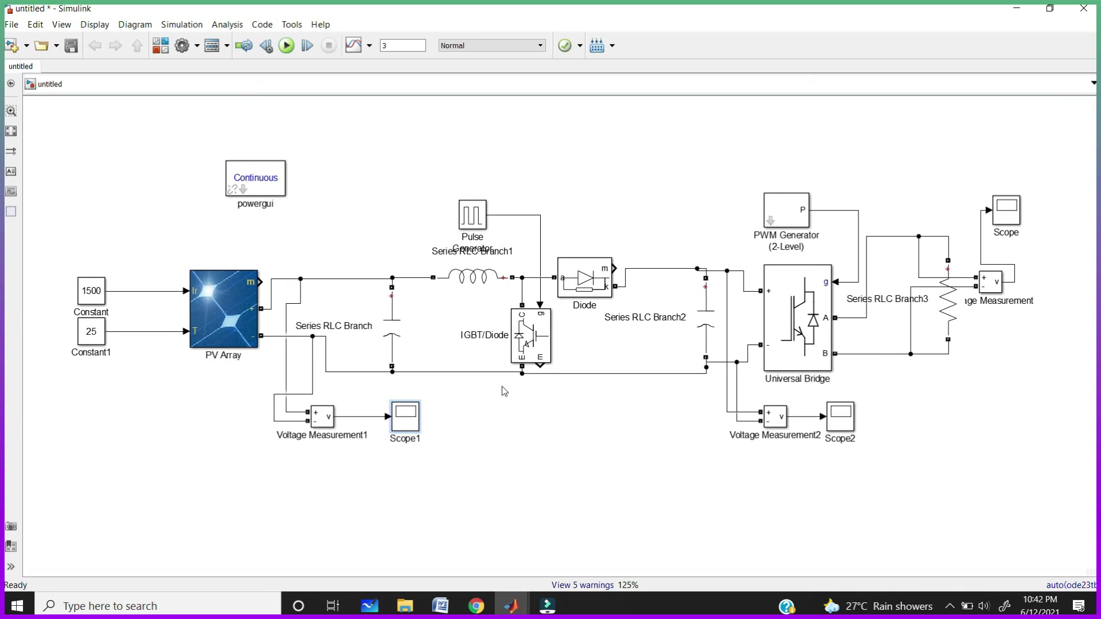
# Step: Examine the boost converter's output voltage waveform in Scope2 with the time axis autoscaled and the plot enlarged
pyautogui.doubleClick(841, 418)
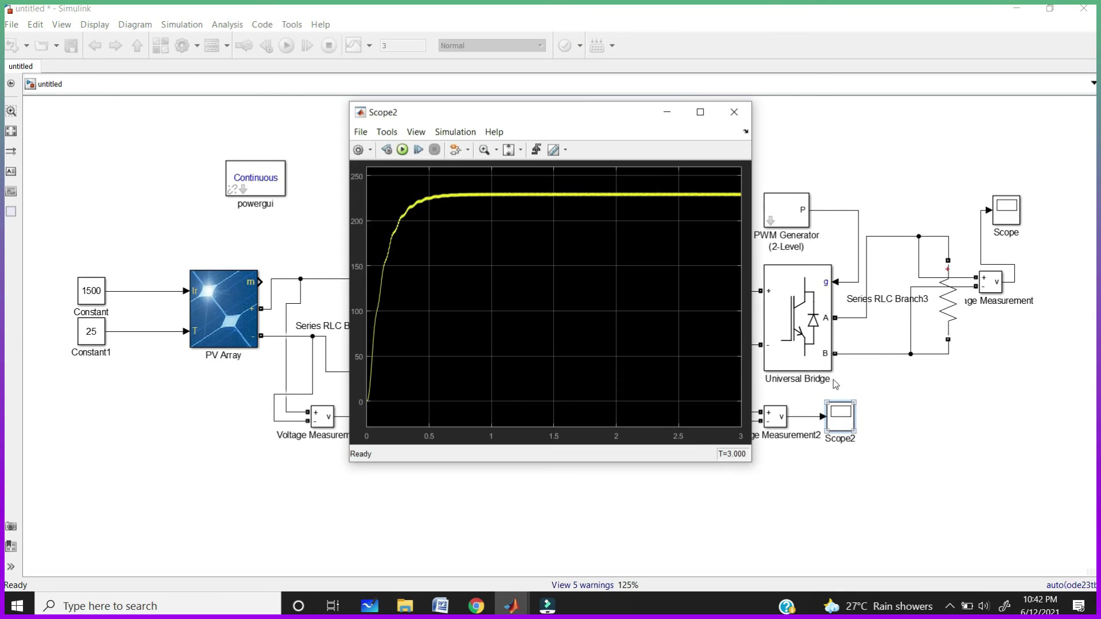
pyautogui.click(520, 151)
pyautogui.click(510, 172)
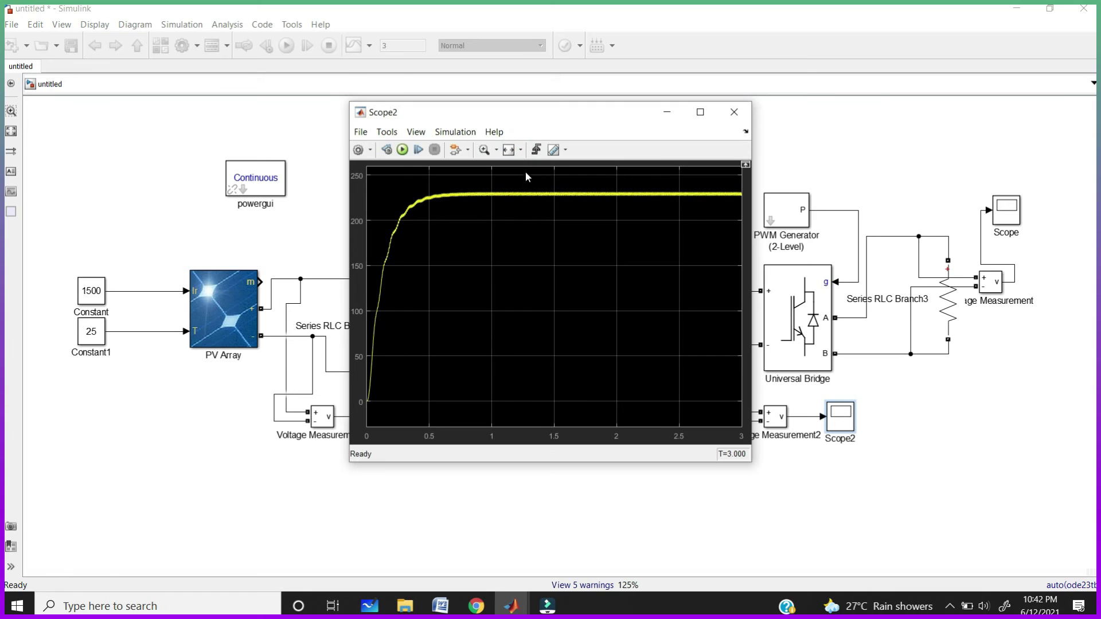
pyautogui.click(700, 111)
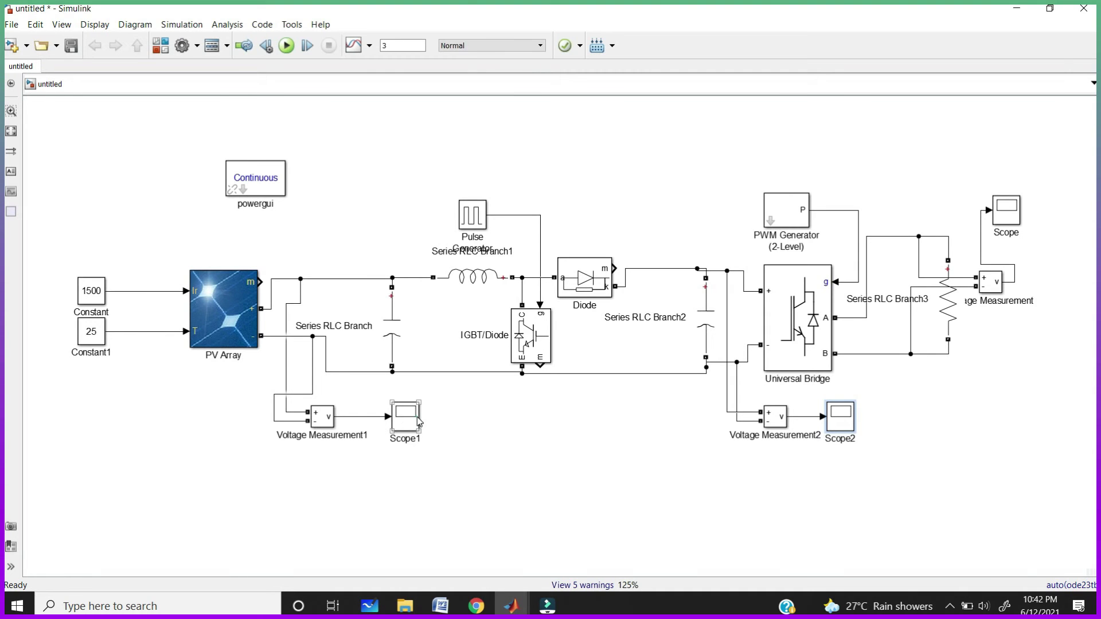
# Step: Compare the PV Array's voltage in Scope1 with the boosted DC voltage in Scope2
pyautogui.doubleClick(417, 422)
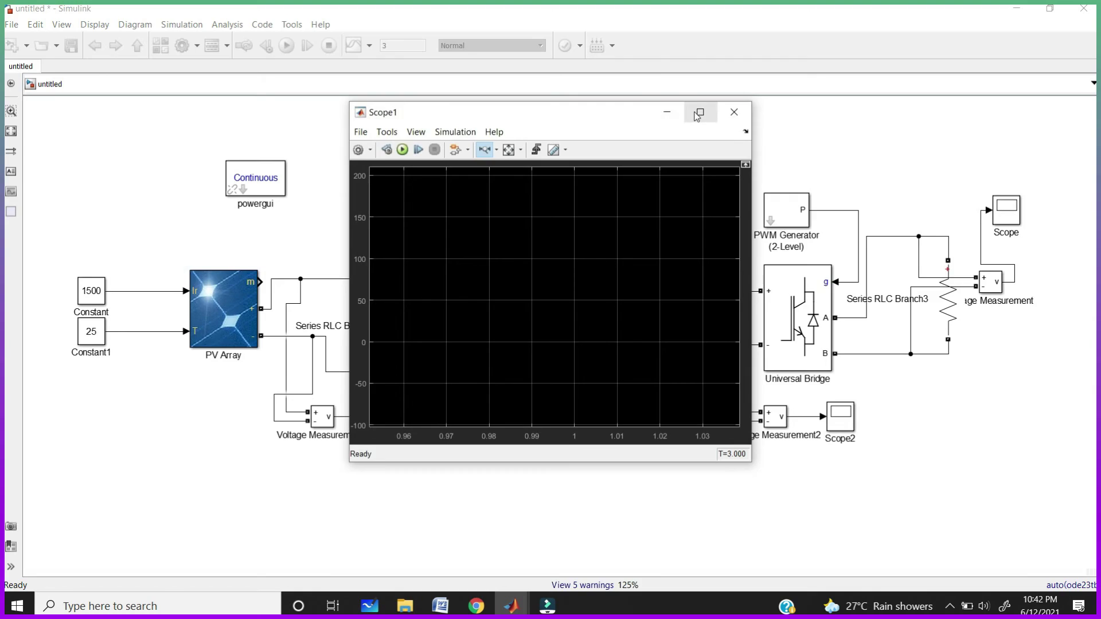
pyautogui.click(699, 111)
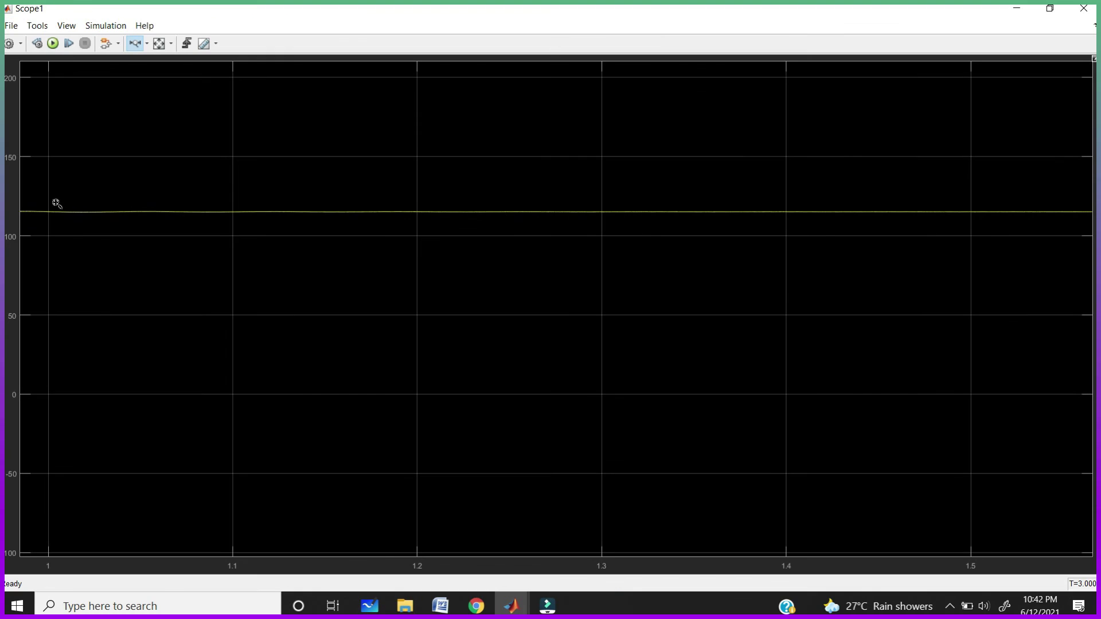
pyautogui.click(1084, 8)
pyautogui.doubleClick(840, 418)
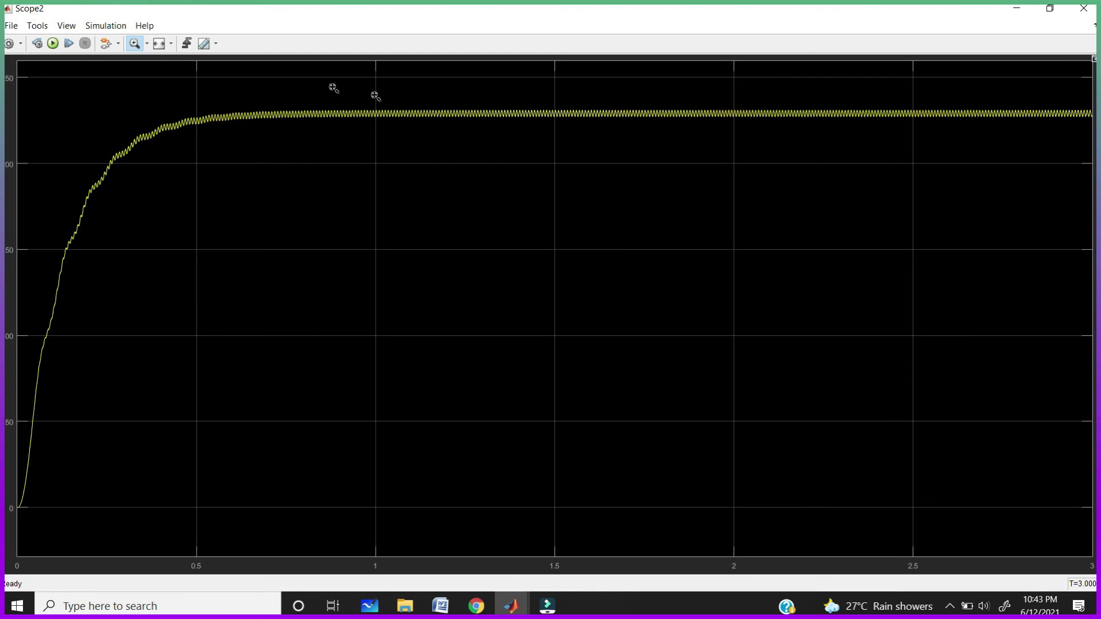
pyautogui.click(1083, 8)
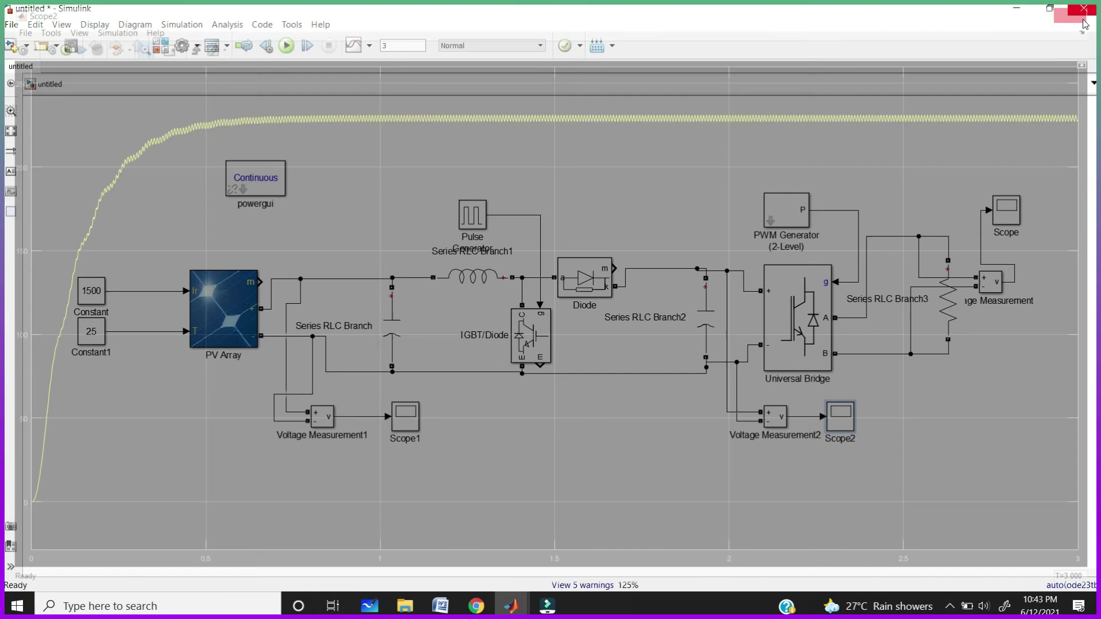
# Step: Open the load's Scope at full size and zoom along the time axis into the inverter's output voltage
pyautogui.click(798, 336)
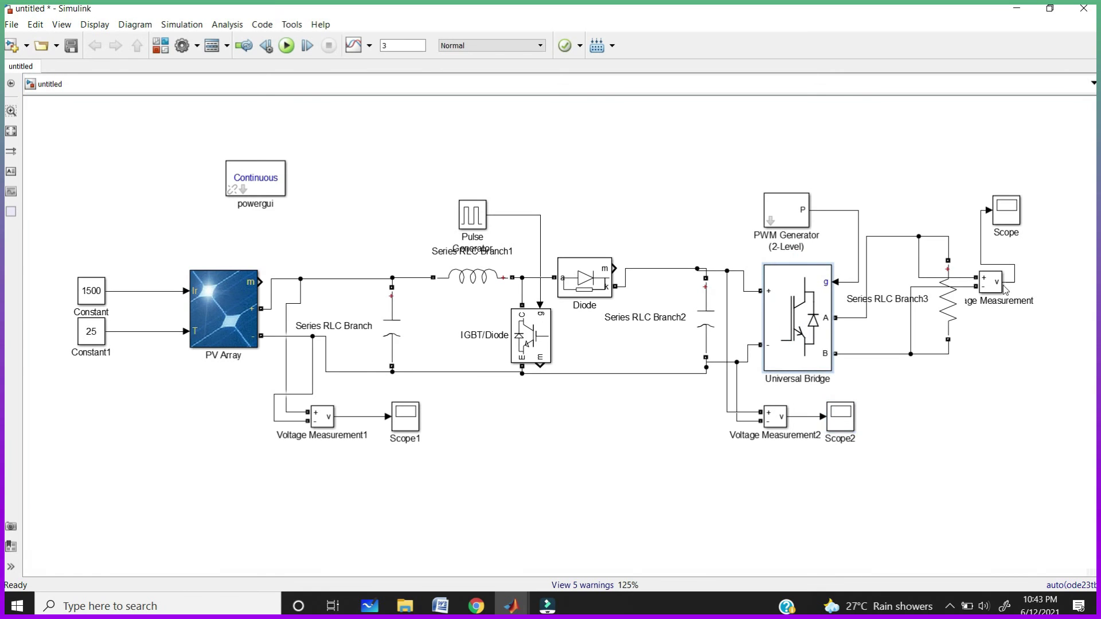
pyautogui.click(1012, 210)
pyautogui.doubleClick(1012, 209)
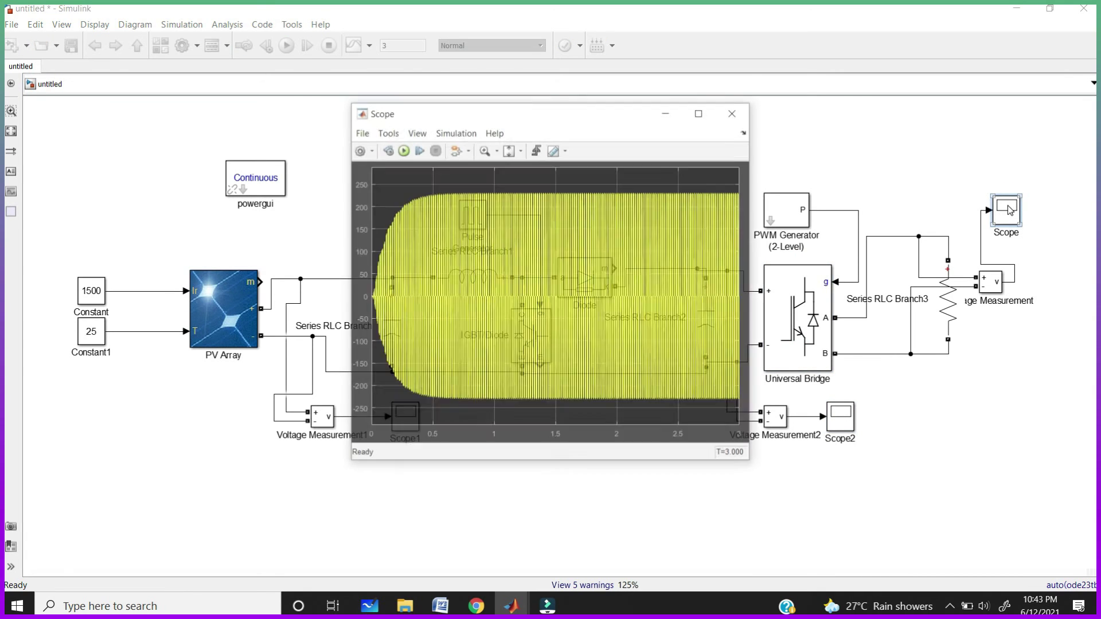
pyautogui.doubleClick(377, 107)
pyautogui.click(147, 43)
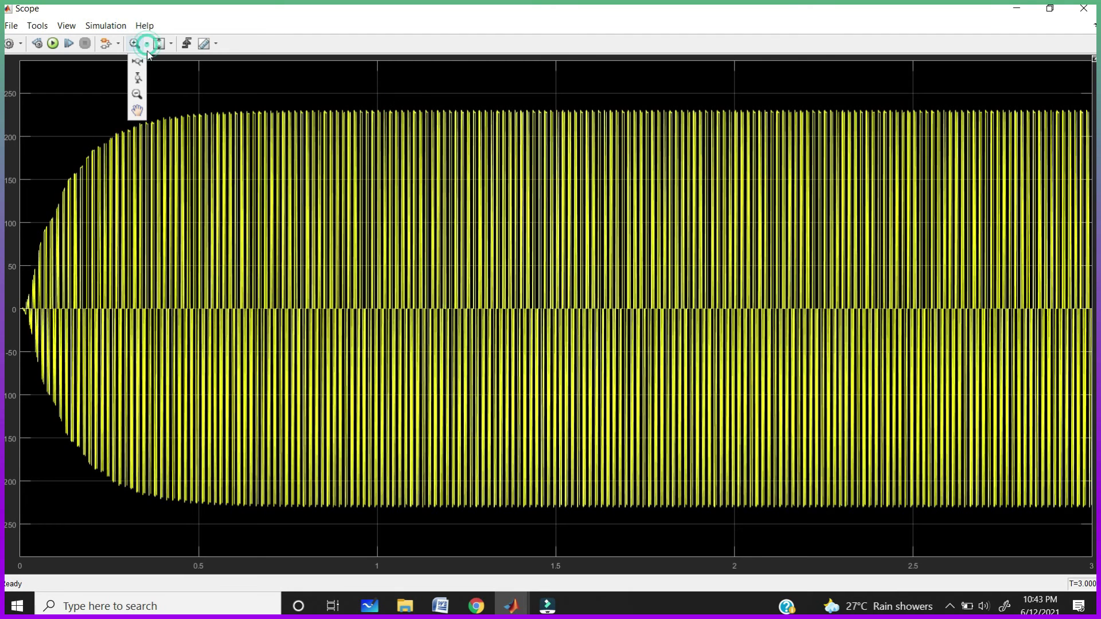
pyautogui.click(138, 72)
pyautogui.moveTo(295, 93); pyautogui.dragTo(559, 91)
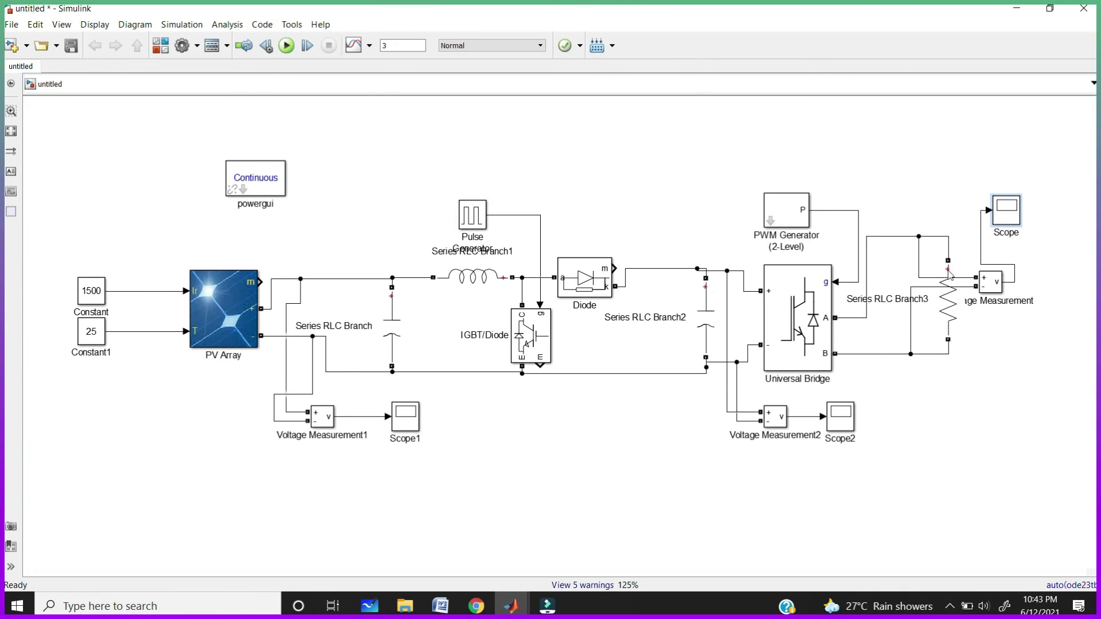
# Step: Set the Scope to scale both axes and examine the inverter's positive and negative voltage pulses between about 0.71 and 0.81 s
pyautogui.click(1012, 217)
pyautogui.doubleClick(1011, 217)
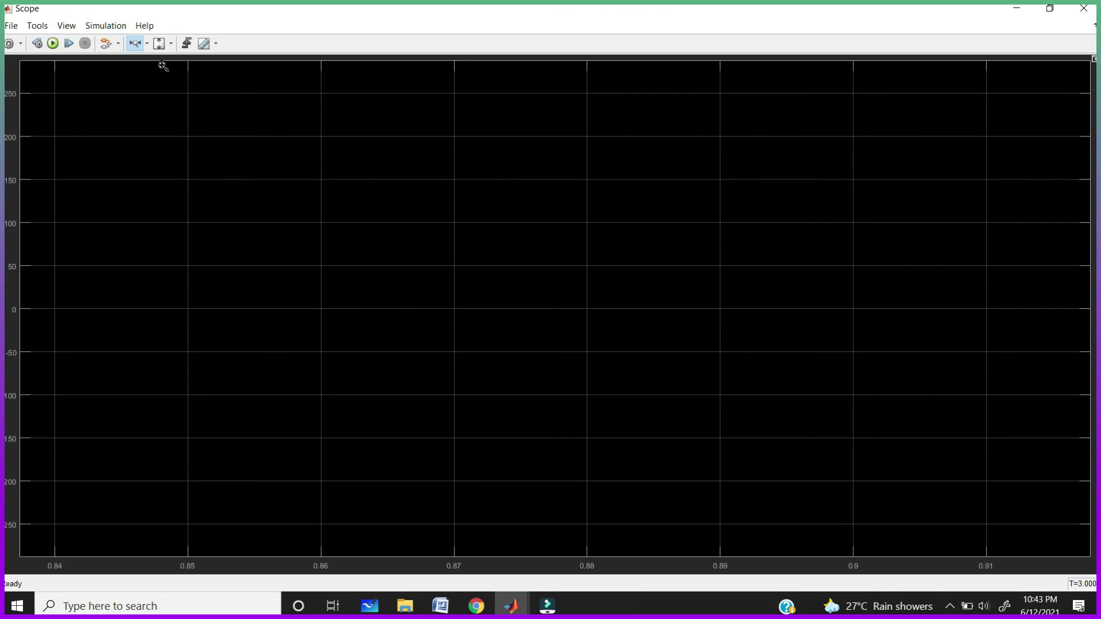
pyautogui.click(171, 43)
pyautogui.click(157, 75)
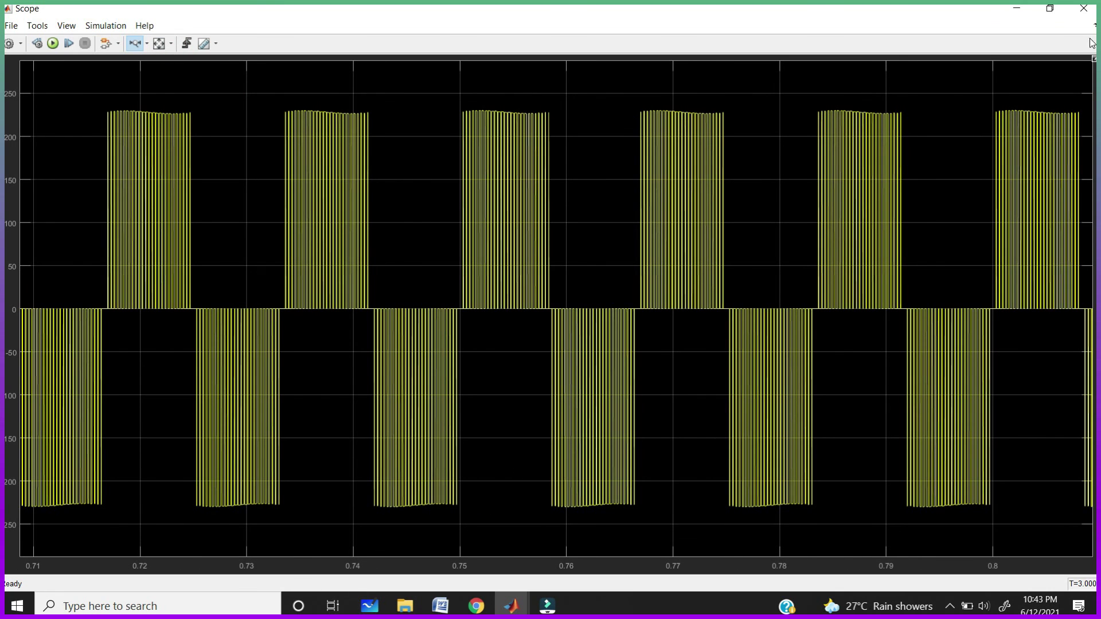
pyautogui.click(1092, 12)
# Step: Remove the wire between the Universal Bridge's A terminal and the load, and place a copy of the Series RLC Branch1 inductor in the gap
pyautogui.click(927, 298)
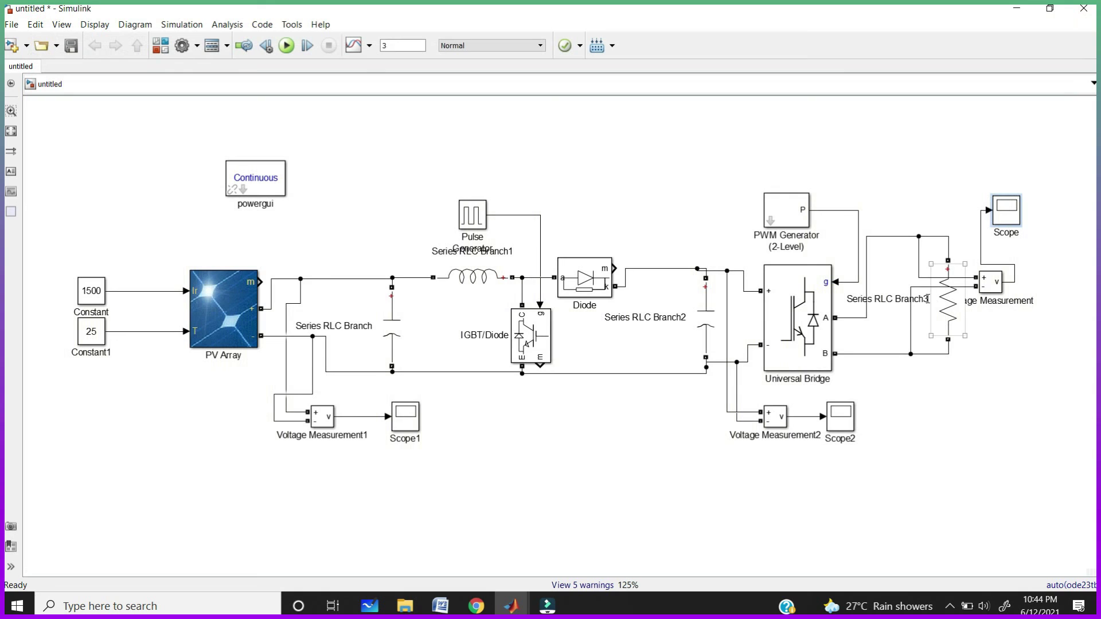
pyautogui.click(911, 333)
pyautogui.press('Delete')
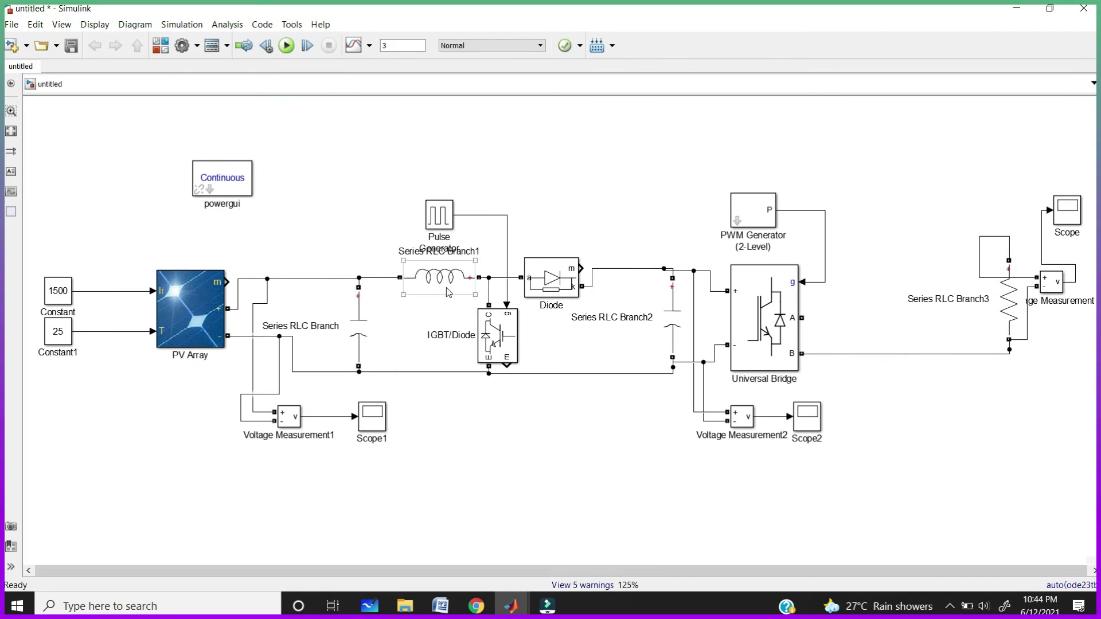
pyautogui.moveTo(448, 293); pyautogui.dragTo(888, 296)
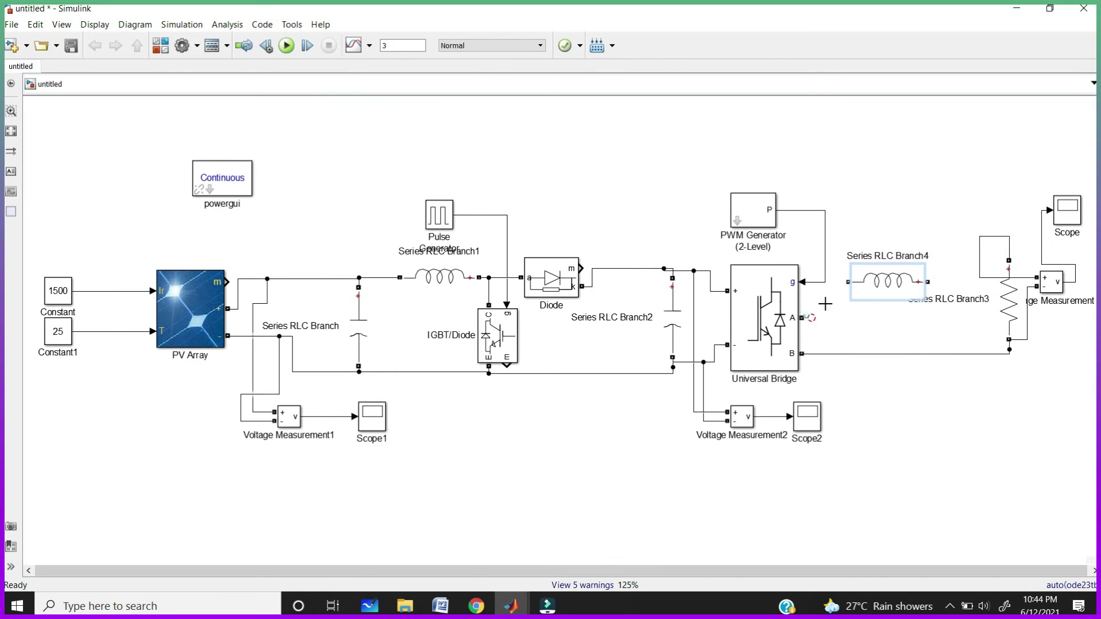
# Step: Copy the Series RLC Branch capacitor after the new inductor and wire it between the inductor's output and the bridge's B line
pyautogui.moveTo(347, 328); pyautogui.dragTo(927, 428)
pyautogui.moveTo(933, 385); pyautogui.dragTo(924, 302)
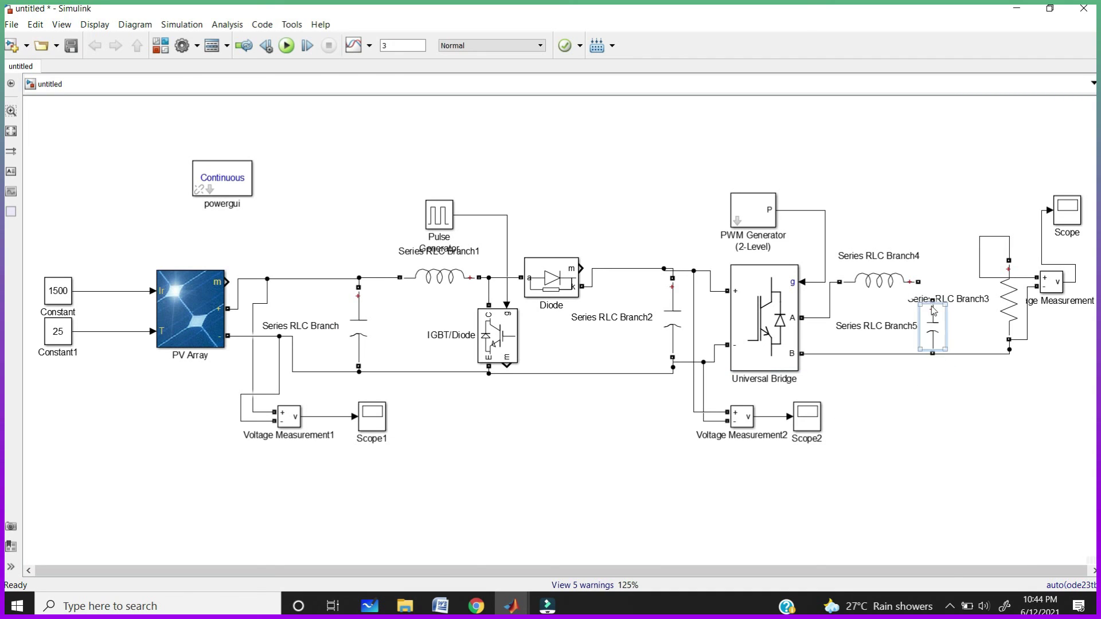
pyautogui.moveTo(933, 348); pyautogui.dragTo(933, 354)
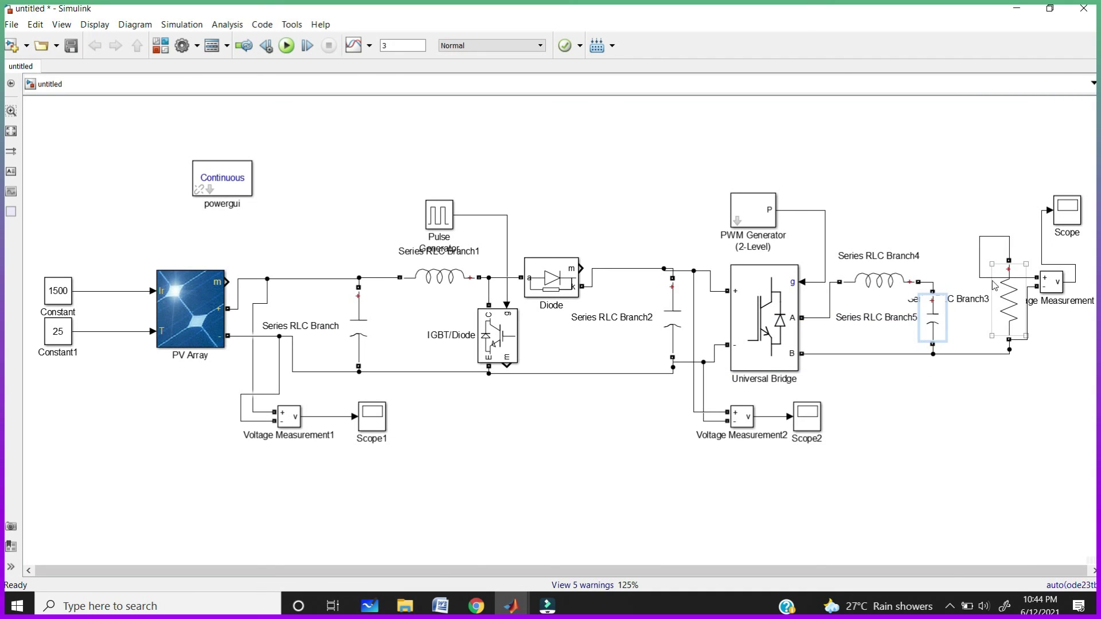
pyautogui.moveTo(933, 289); pyautogui.dragTo(932, 290)
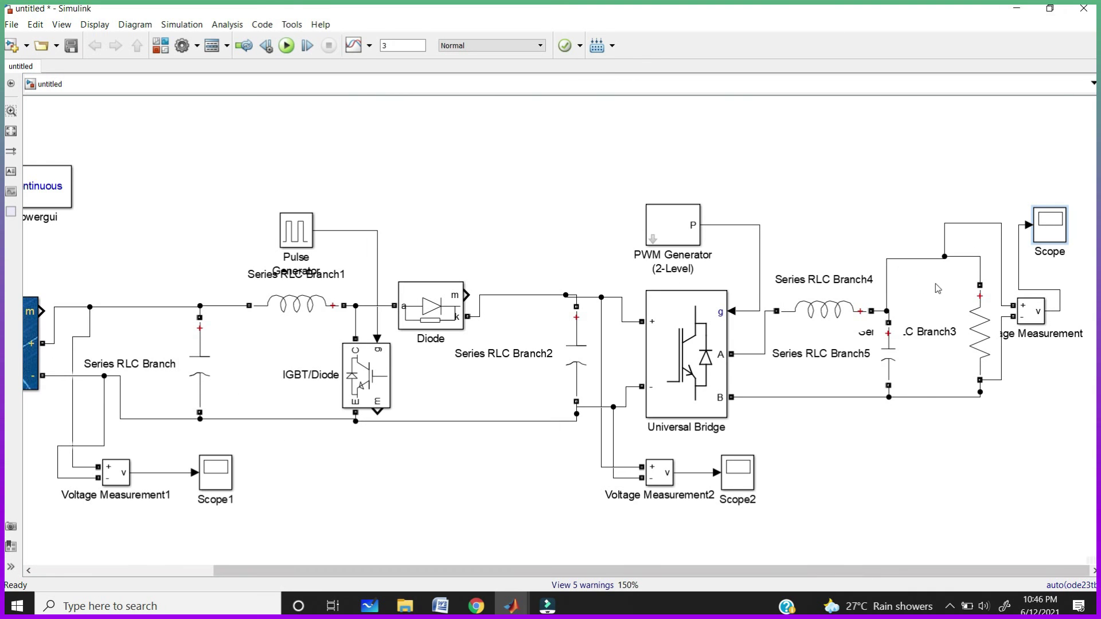
# Step: Examine the filtered load voltage in Scope, zoomed in to about 0.86 to 1.11 s
pyautogui.click(949, 164)
pyautogui.doubleClick(1038, 221)
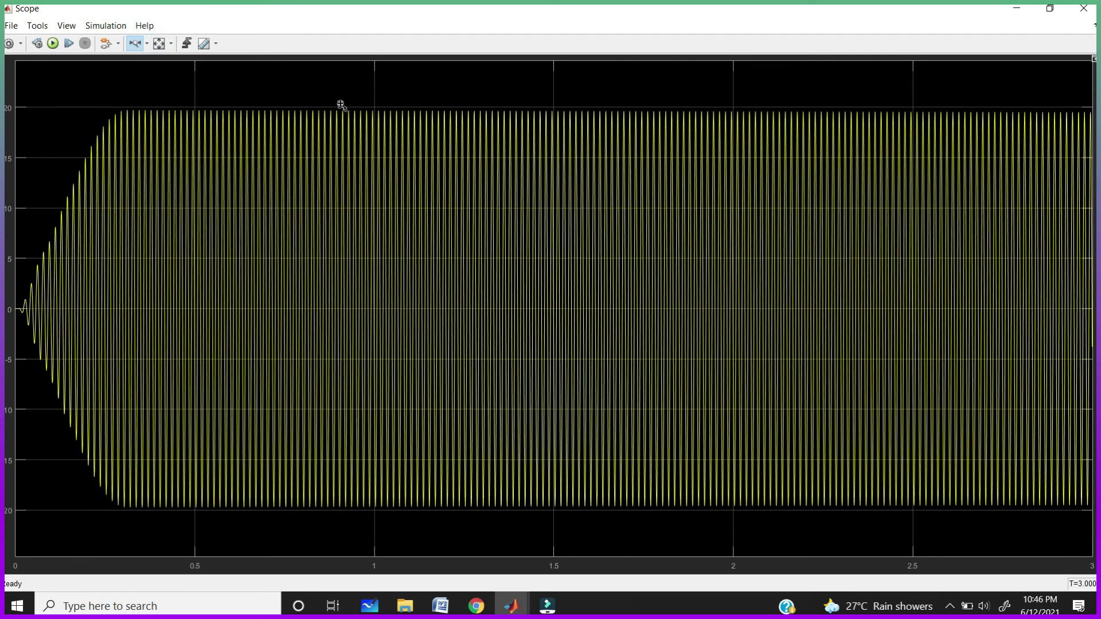
pyautogui.moveTo(322, 100); pyautogui.dragTo(413, 101)
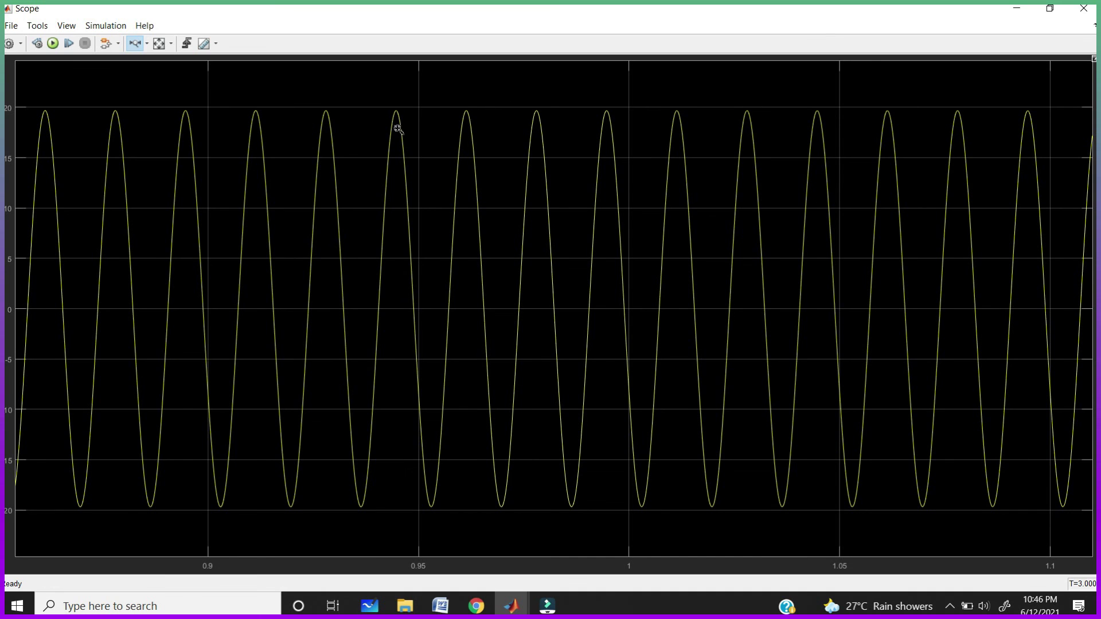
pyautogui.click(1083, 8)
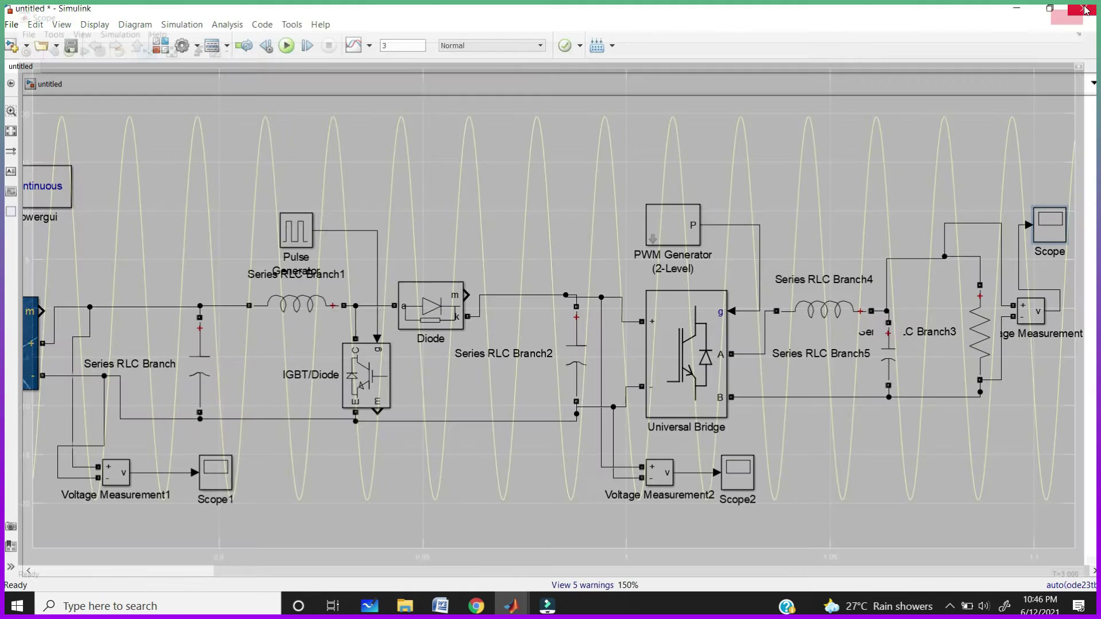
# Step: Reopen the load's Scope and inspect individual cycles of the filtered sine wave between about 1.12 and 1.26 s
pyautogui.click(858, 332)
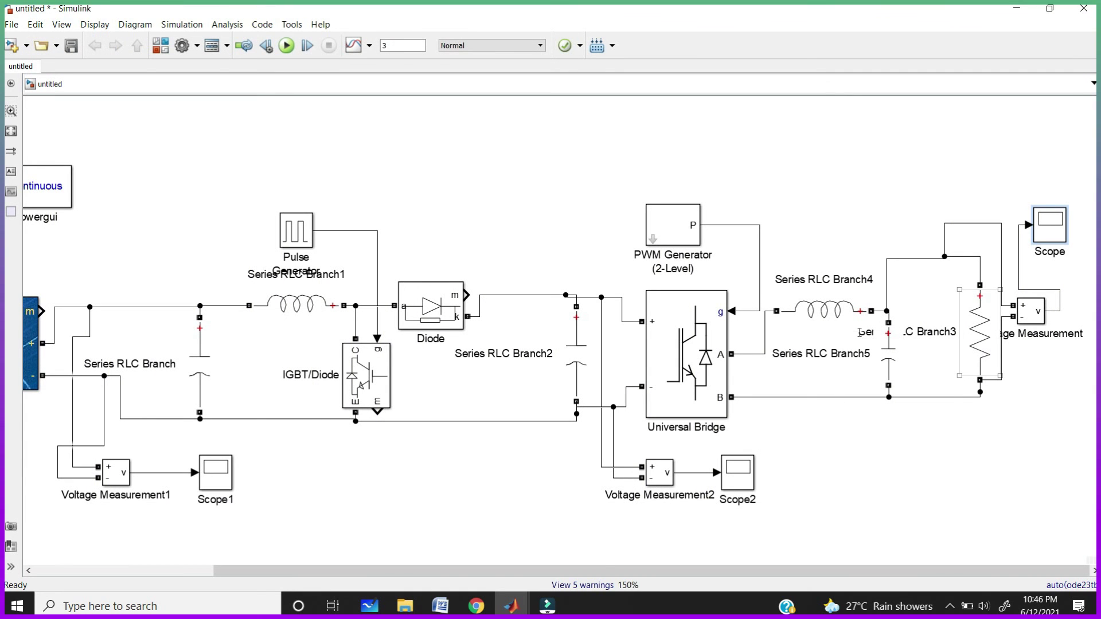
pyautogui.click(836, 337)
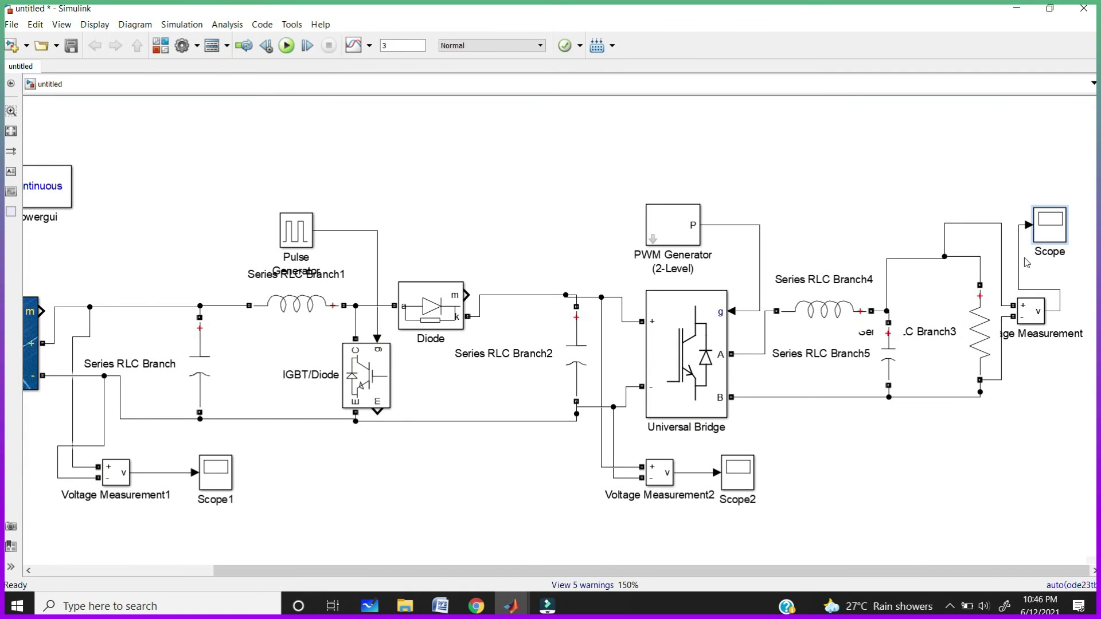
pyautogui.doubleClick(1050, 225)
pyautogui.click(135, 43)
pyautogui.click(414, 100)
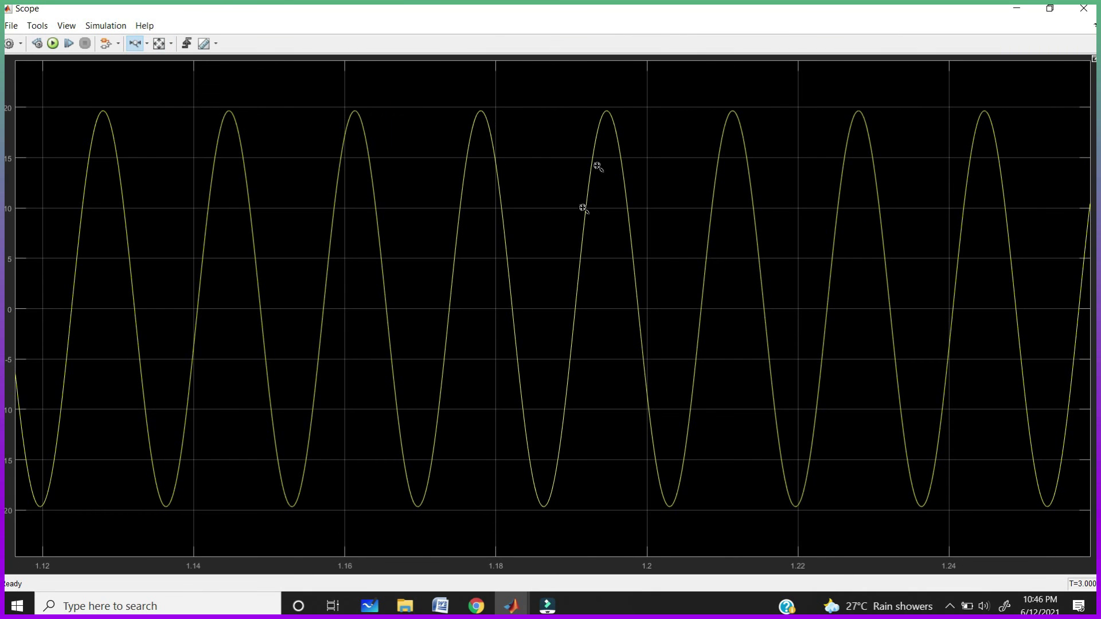
pyautogui.click(1083, 8)
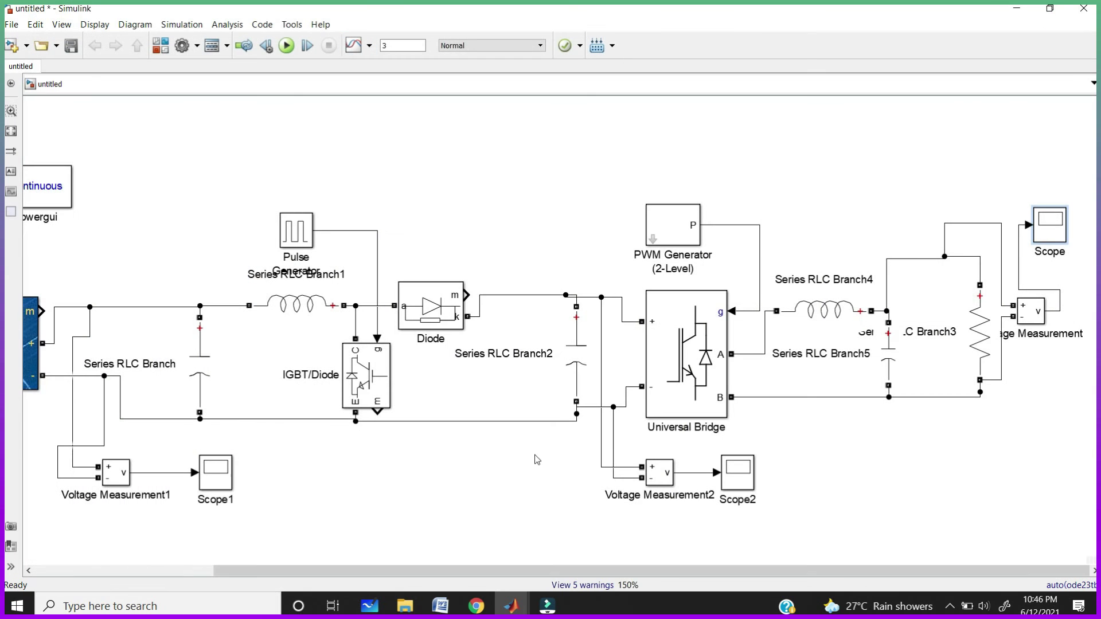
pyautogui.scroll(-1, 412, 444)
pyautogui.moveTo(403, 569); pyautogui.dragTo(321, 575)
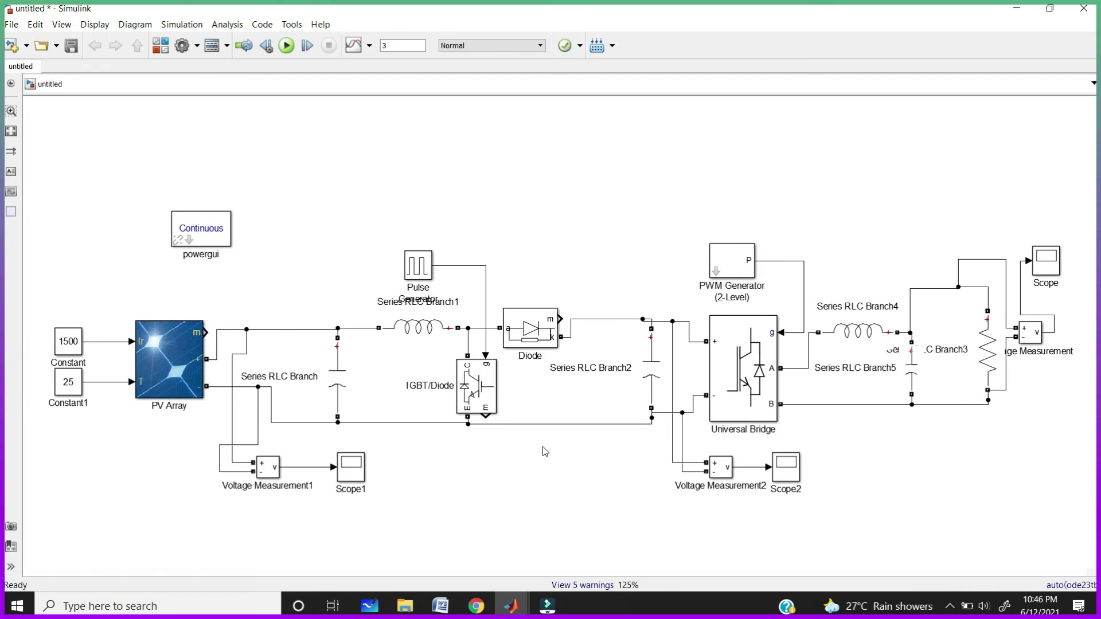